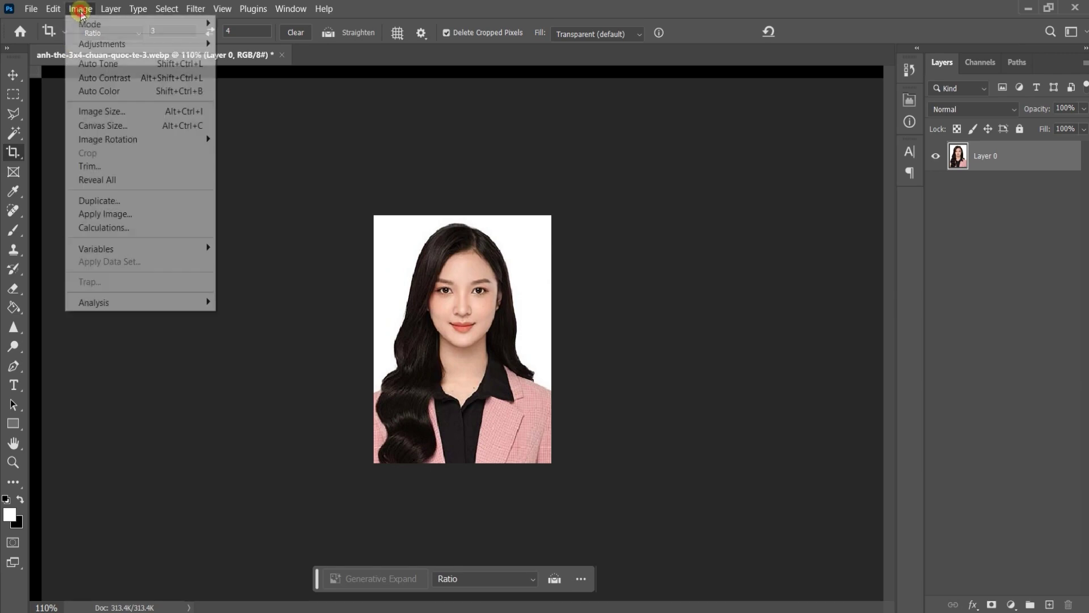
Step: Enlarge the canvas slightly in width and height, in centimetres, to leave a border around the portrait photo
{"action": "left_click", "coordinate": [111, 125]}
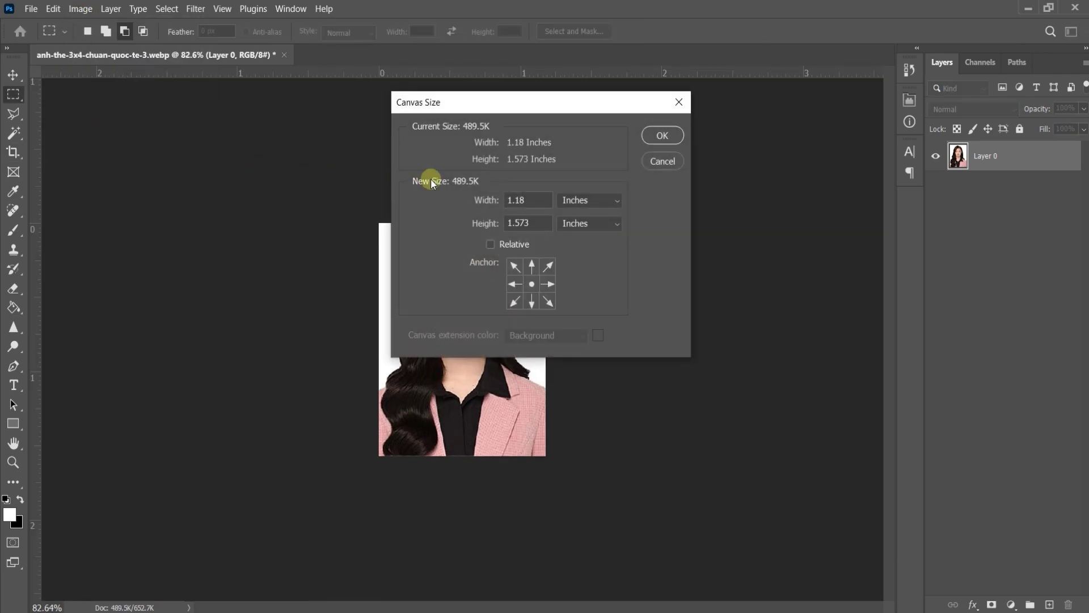
{"action": "left_click", "coordinate": [584, 200]}
{"action": "left_click", "coordinate": [586, 255]}
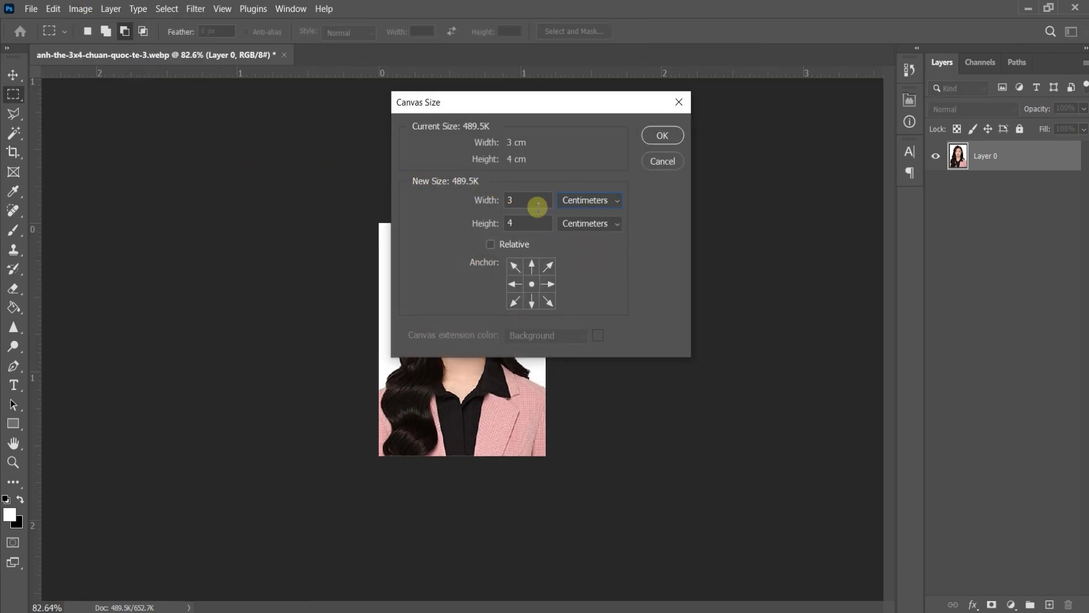
{"action": "left_click", "coordinate": [533, 228]}
{"action": "left_click", "coordinate": [649, 137]}
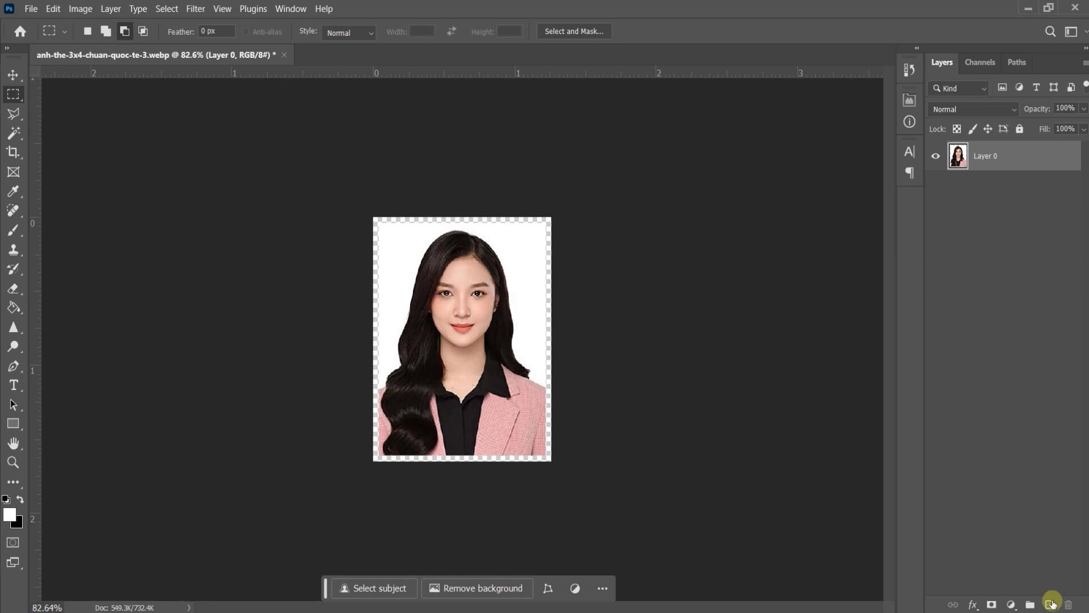
Step: Add a new layer beneath the portrait layer and fill it with white to make the border
{"action": "left_click", "coordinate": [1051, 602]}
{"action": "left_click_drag", "start_coordinate": [997, 160], "coordinate": [998, 201]}
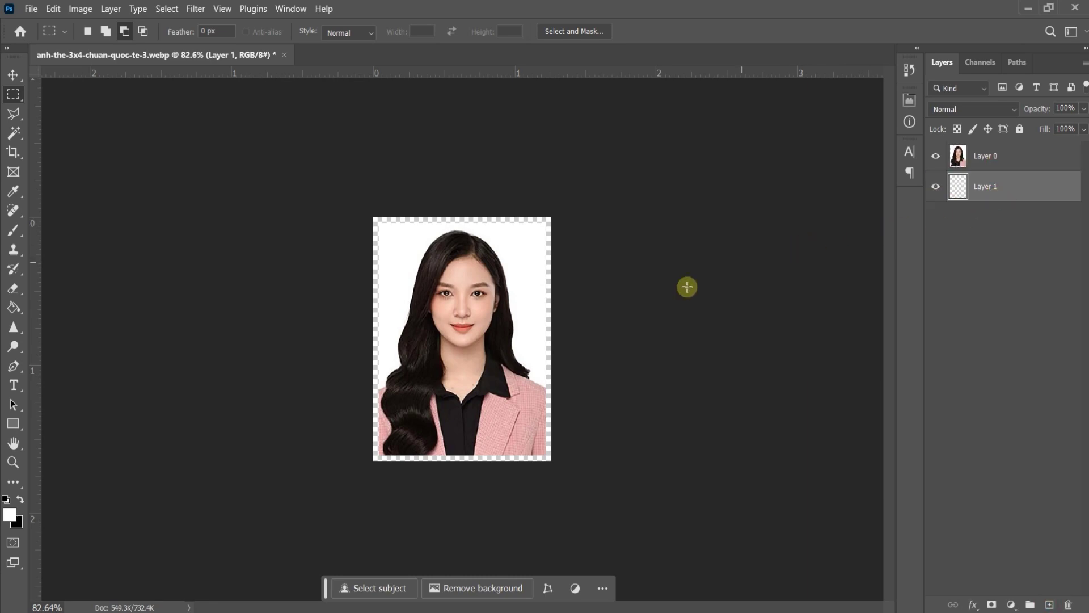
{"action": "left_click", "coordinate": [5, 307]}
{"action": "left_click", "coordinate": [400, 311]}
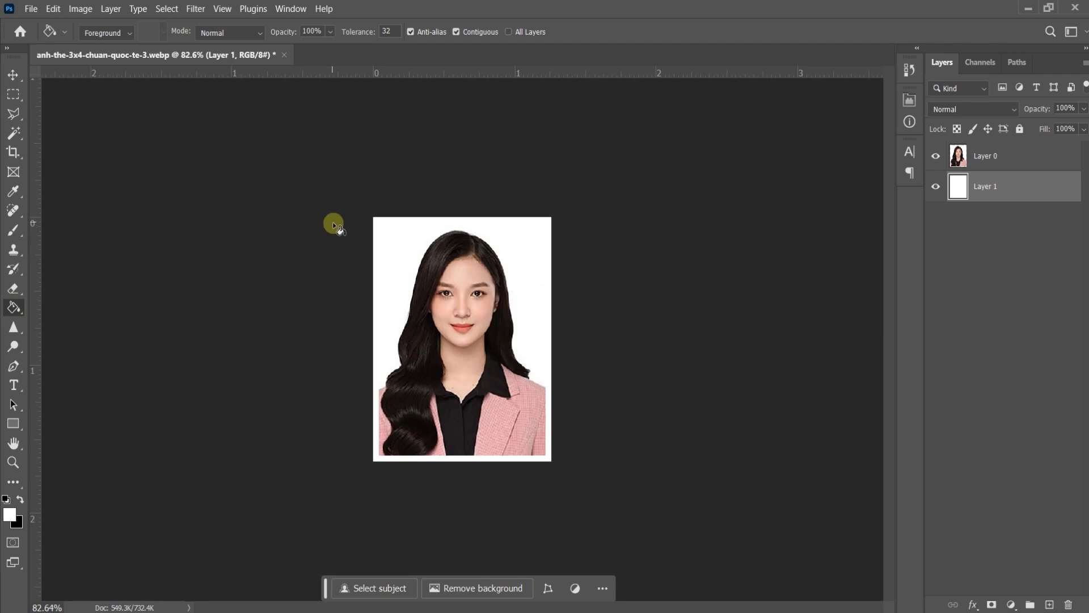
Step: Select the whole canvas, define the bordered portrait as a pattern under the suggested name, and clear the selection
{"action": "key", "text": "ctrl+a"}
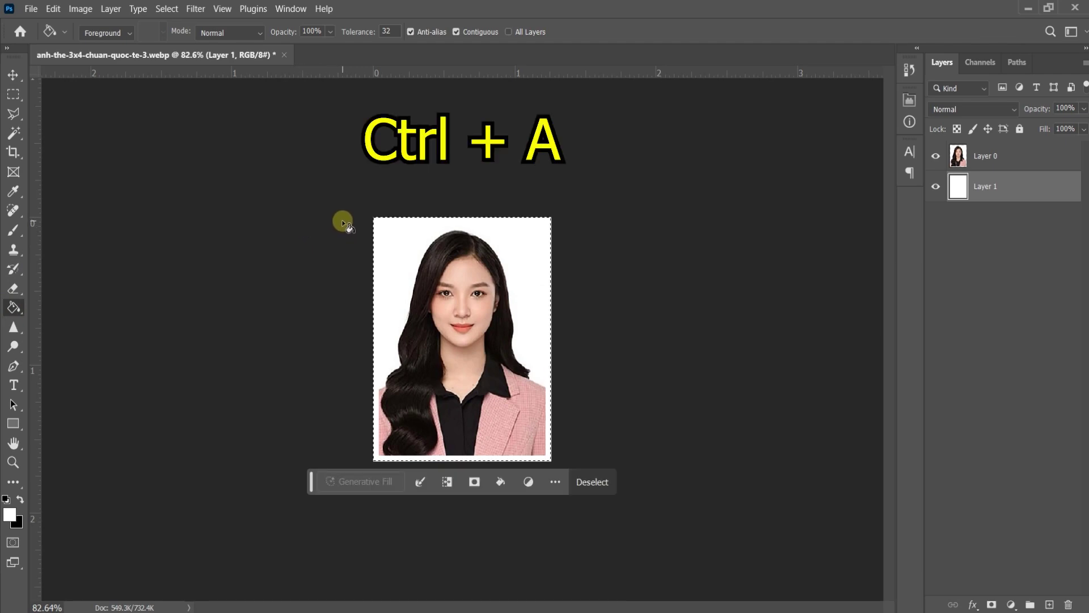
{"action": "left_click", "coordinate": [80, 8]}
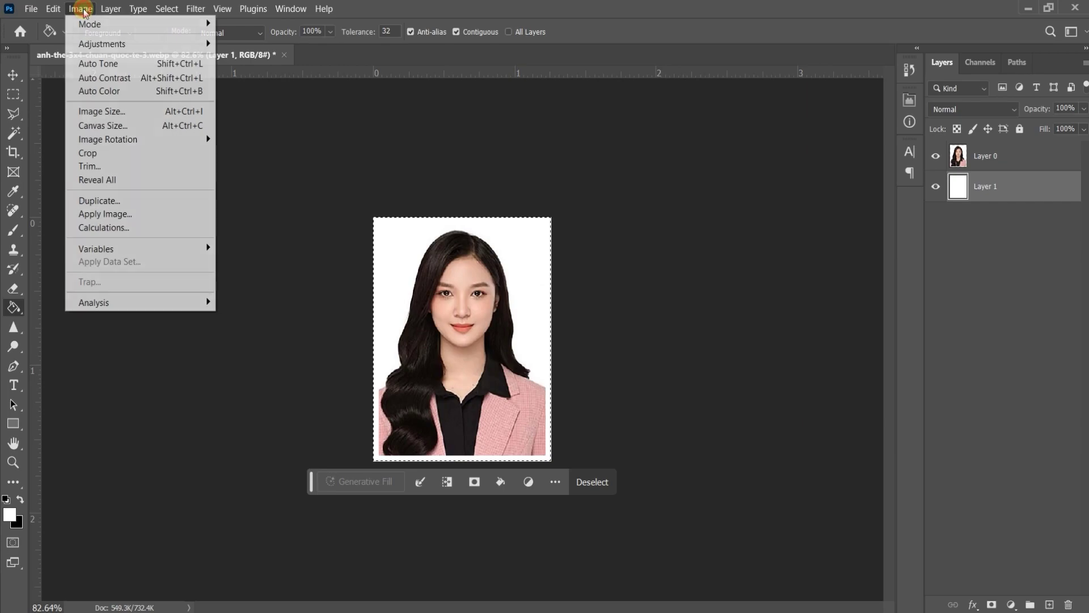
{"action": "mouse_move", "coordinate": [42, 10]}
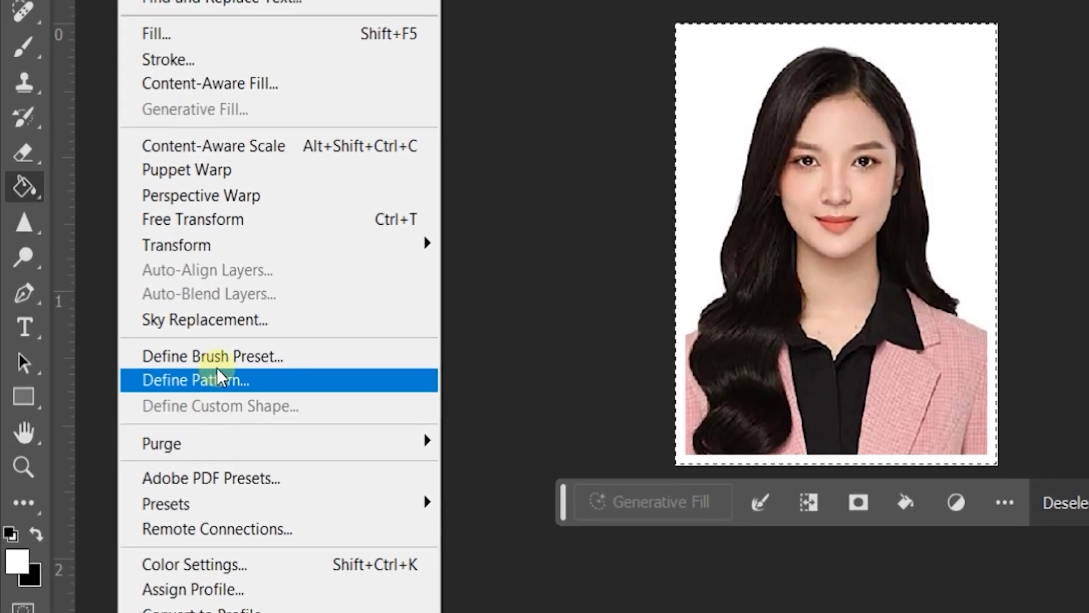
{"action": "left_click", "coordinate": [267, 377]}
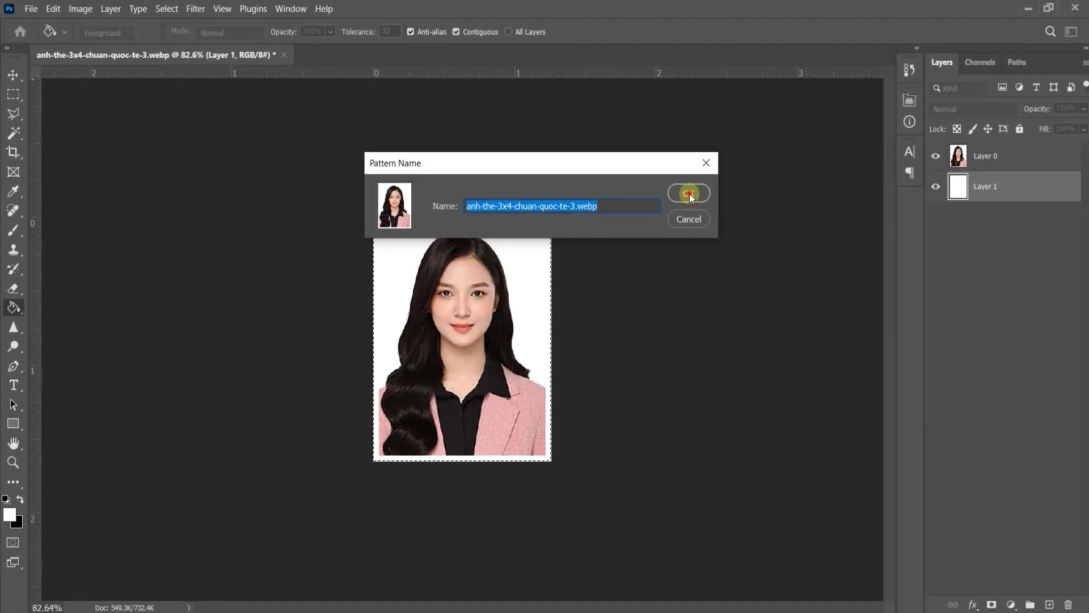
{"action": "left_click", "coordinate": [992, 77]}
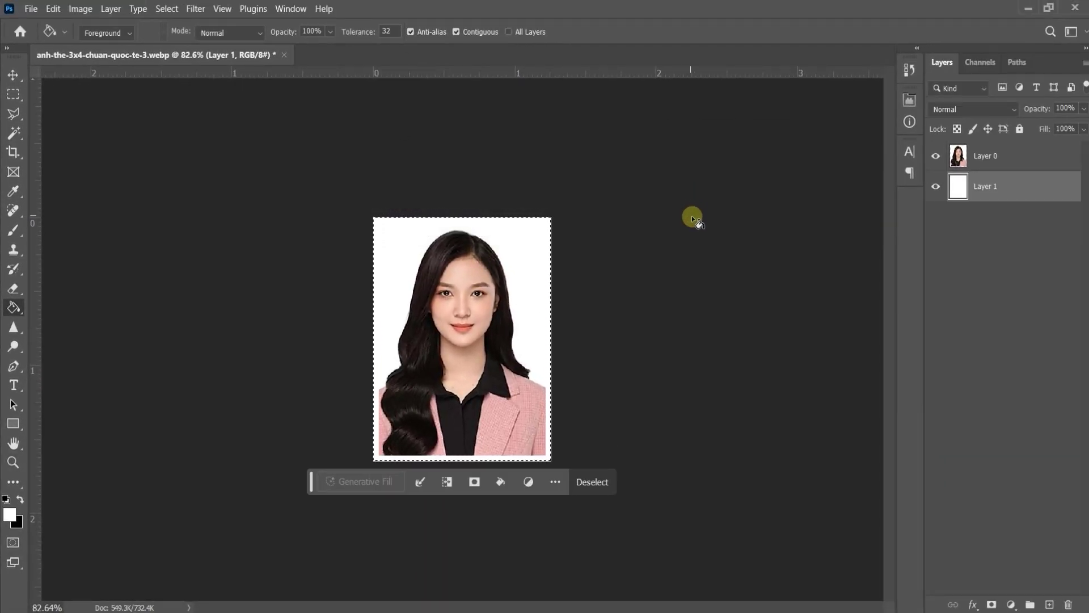
{"action": "key", "text": "ctrl+d"}
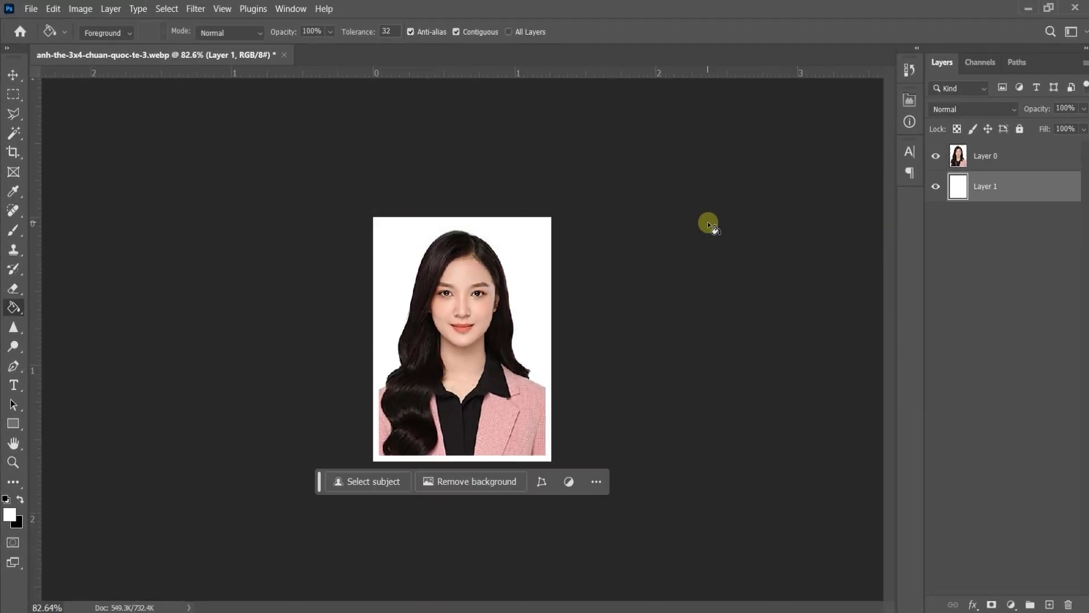
Step: Create a new document 16 cm wide and 21 cm high
{"action": "left_click", "coordinate": [27, 12]}
{"action": "left_click", "coordinate": [39, 23]}
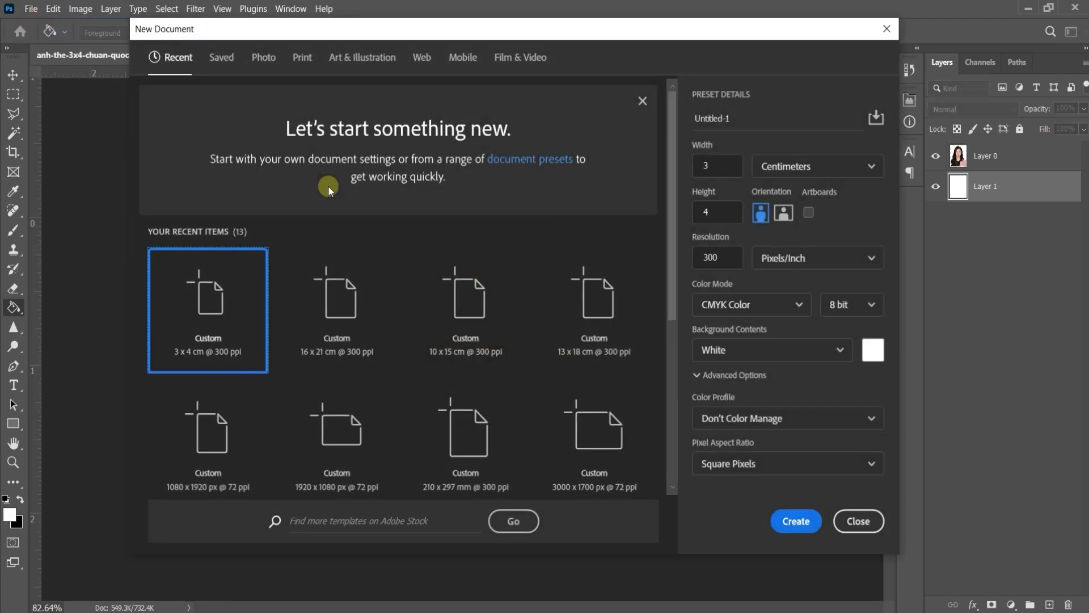
{"action": "left_click", "coordinate": [738, 164]}
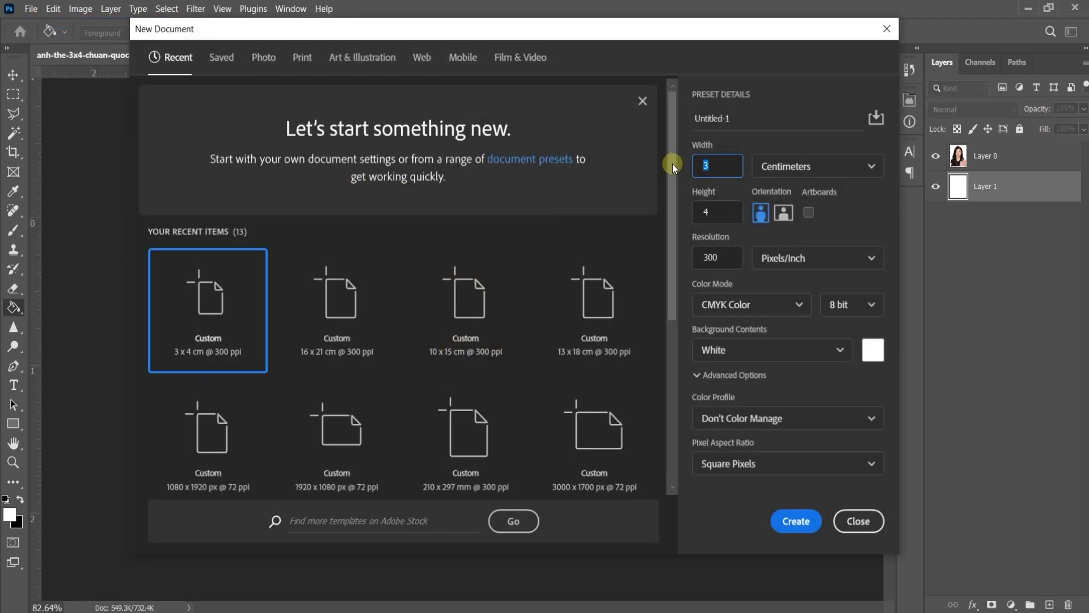
{"action": "type", "text": "16"}
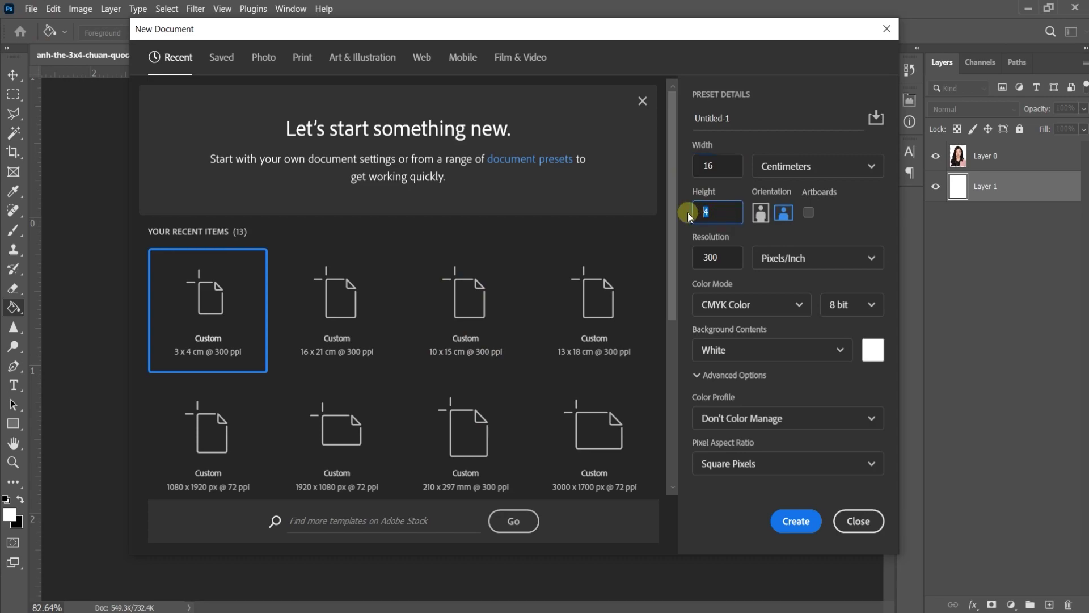
{"action": "type", "text": "21"}
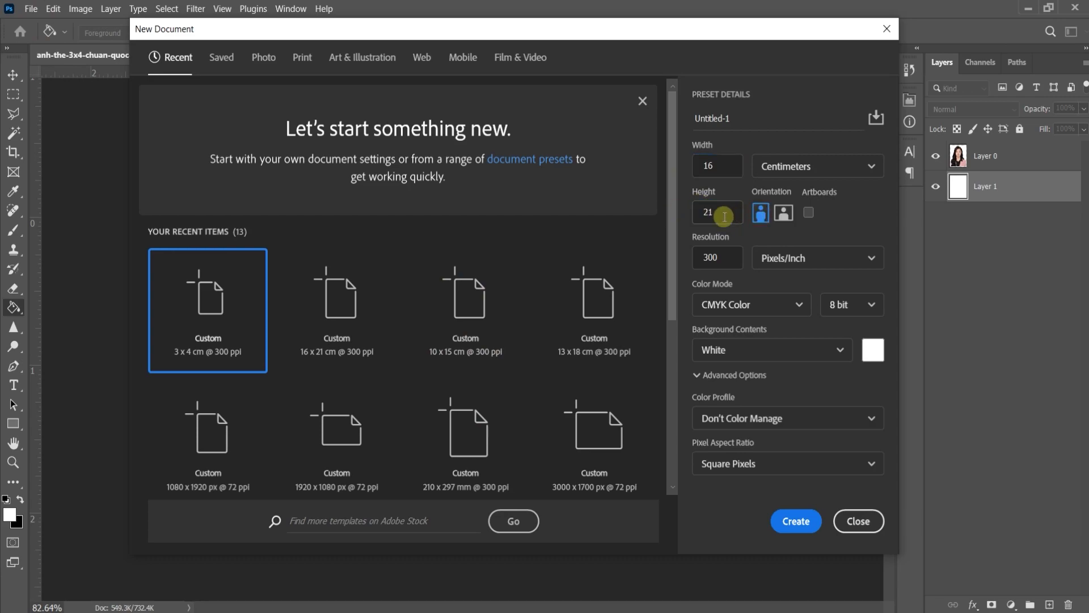
{"action": "left_click", "coordinate": [782, 520]}
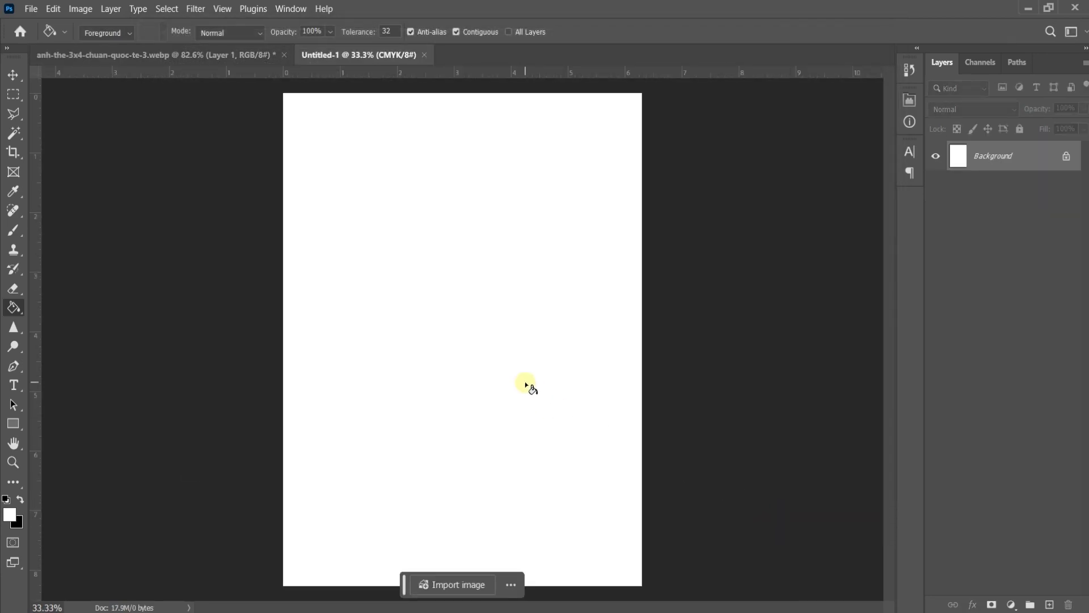
Step: Add a Pattern fill layer to the new document using the first portrait pattern at the end of the pattern list
{"action": "left_click", "coordinate": [1014, 605]}
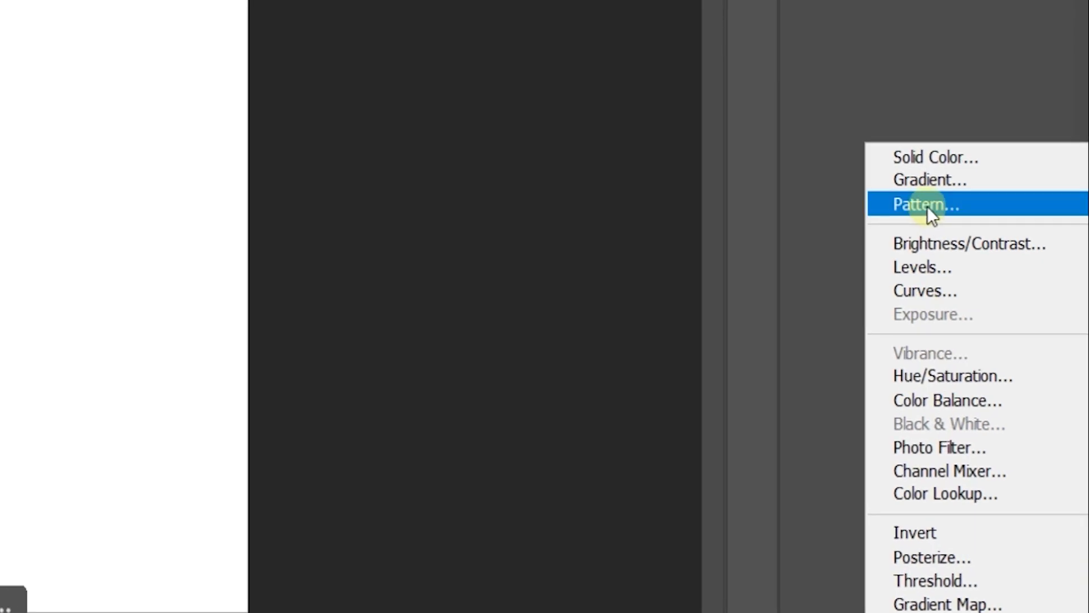
{"action": "left_click", "coordinate": [927, 206]}
{"action": "left_click", "coordinate": [458, 181]}
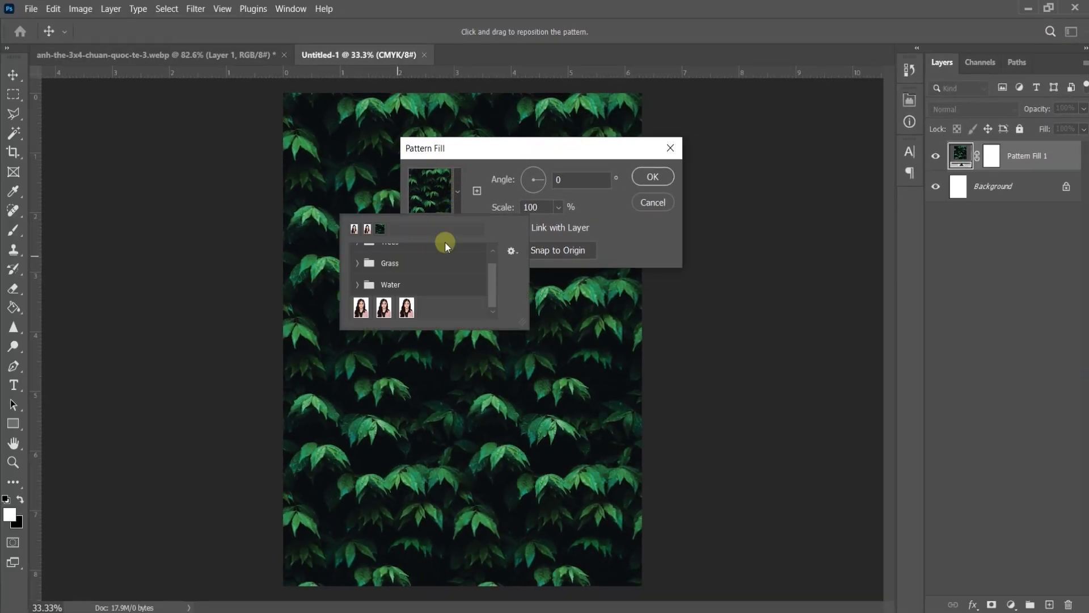
{"action": "left_click", "coordinate": [362, 309]}
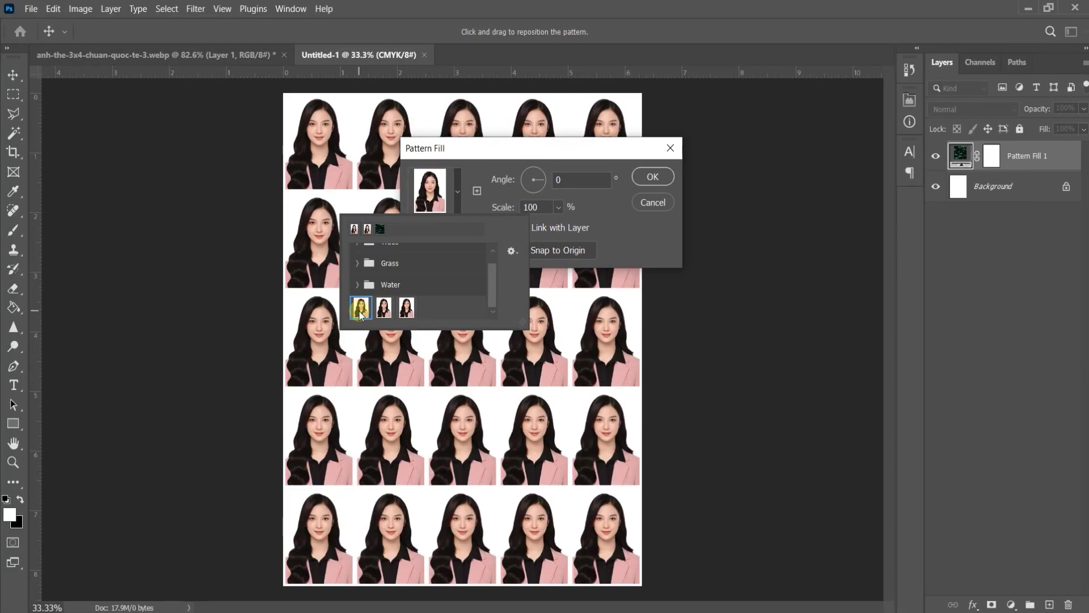
{"action": "left_click", "coordinate": [645, 176]}
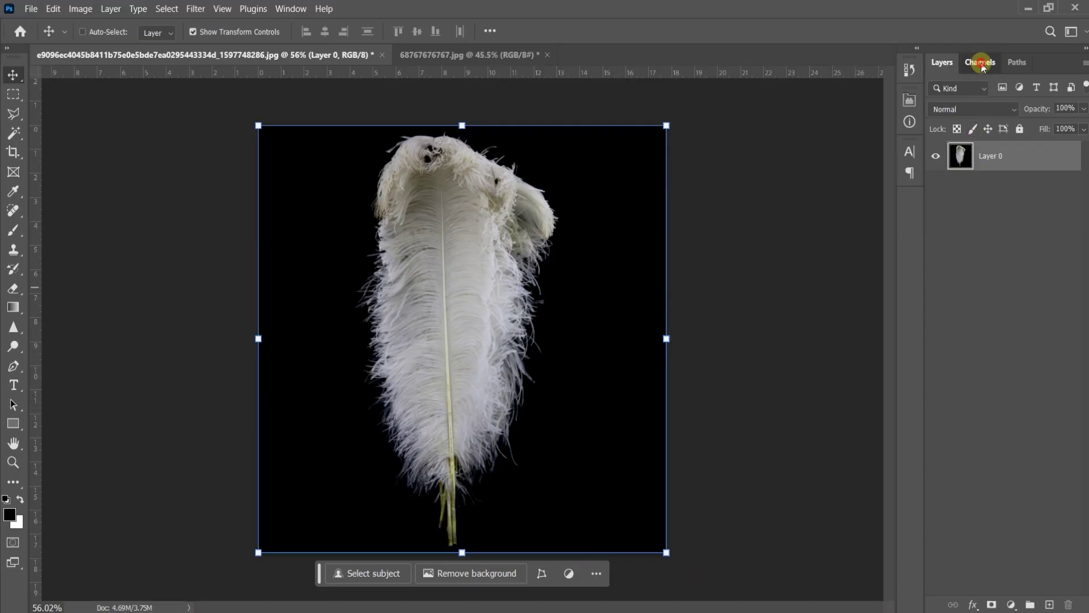
Step: Load the Red channel of the feather image as a selection and return to its layers
{"action": "left_click", "coordinate": [984, 67]}
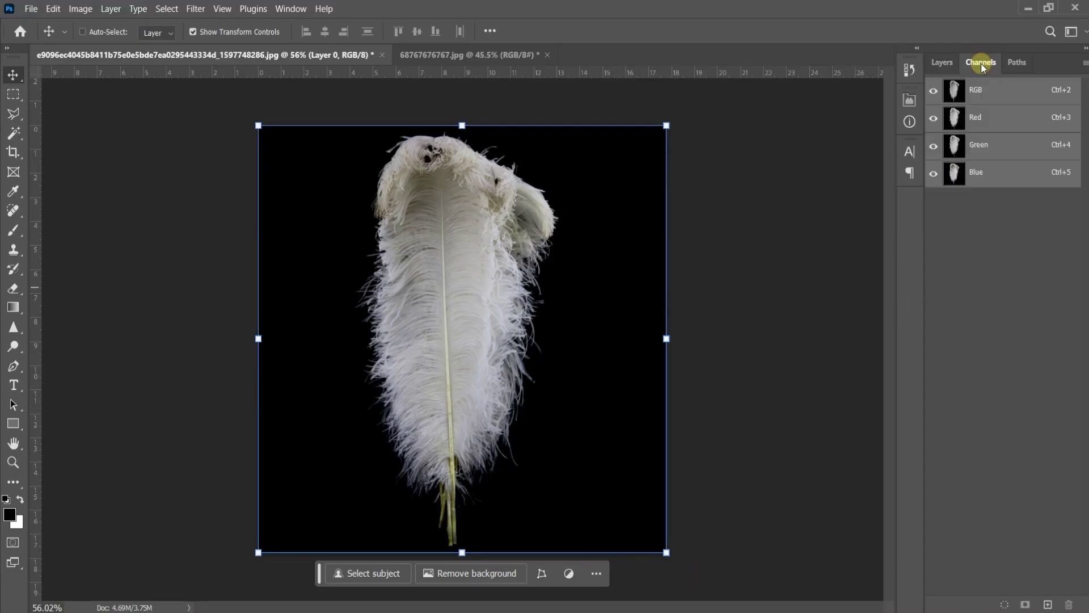
{"action": "left_click", "coordinate": [953, 117], "text": "ctrl"}
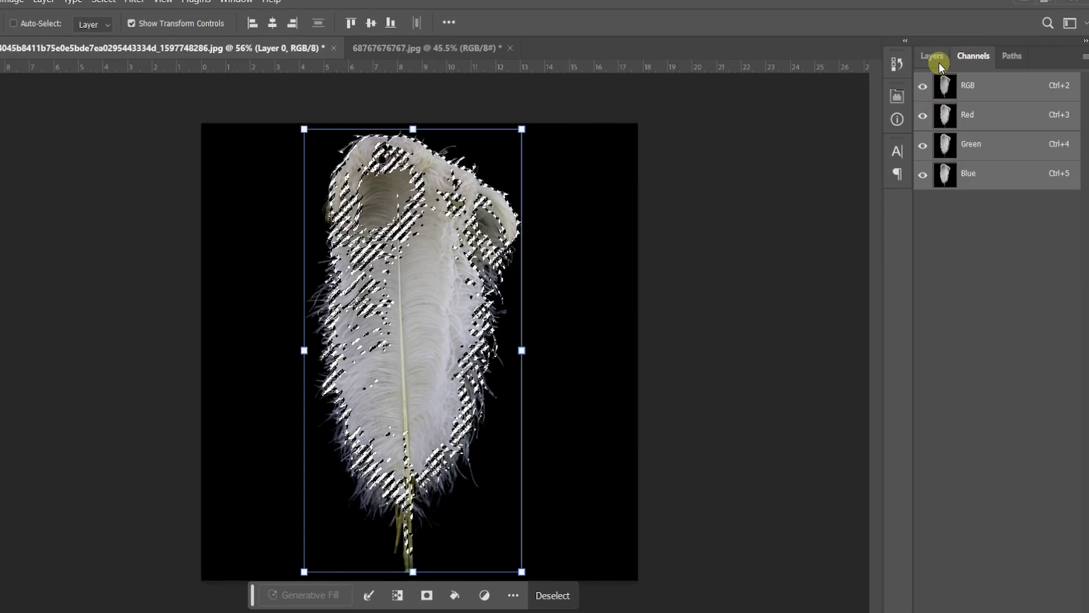
{"action": "left_click", "coordinate": [942, 63]}
Step: Add a Solid Color fill layer over the selected feather with the red value set to 255
{"action": "left_click", "coordinate": [976, 610]}
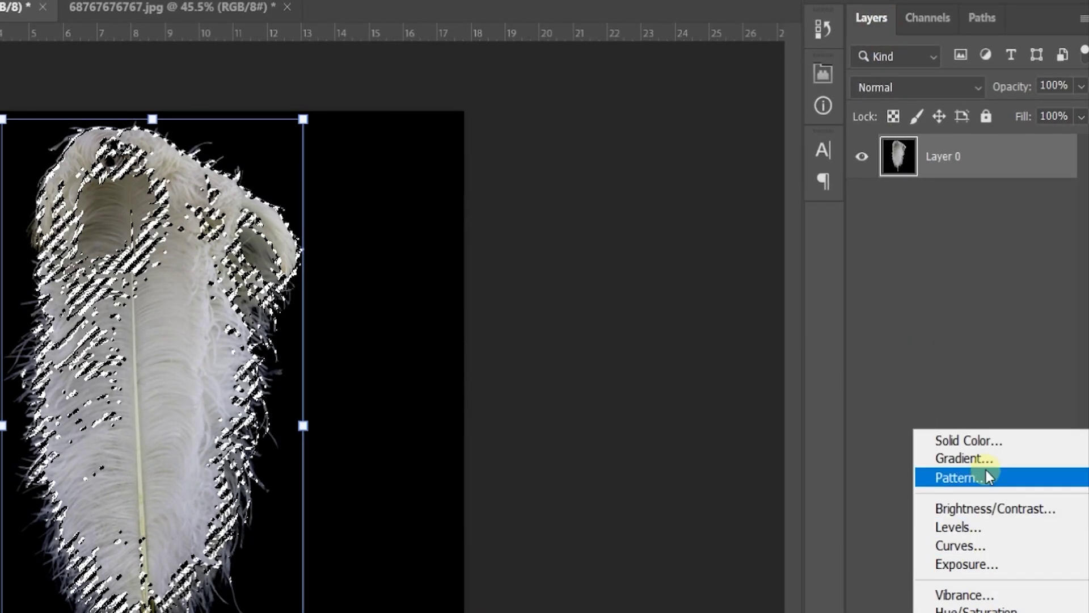
{"action": "left_click", "coordinate": [980, 441]}
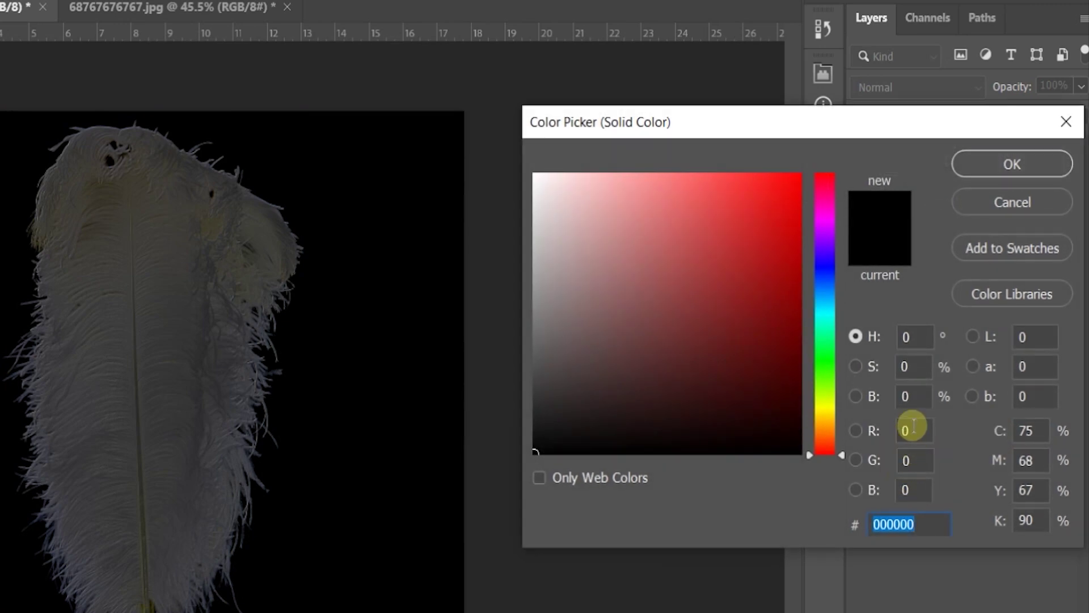
{"action": "left_click", "coordinate": [909, 431]}
{"action": "type", "text": "2"}
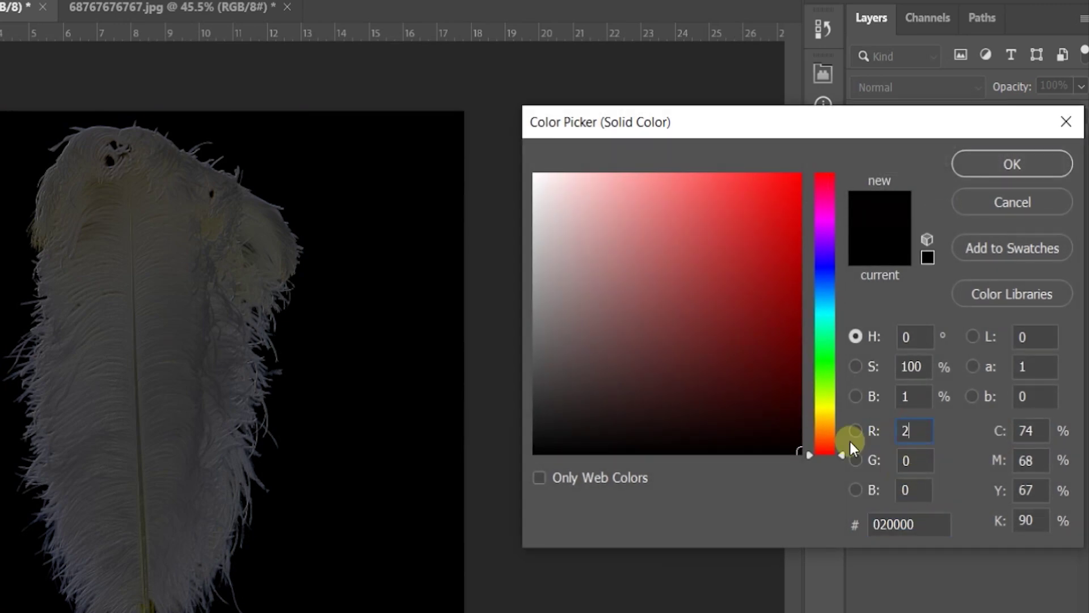
{"action": "type", "text": "55"}
{"action": "left_click", "coordinate": [992, 164]}
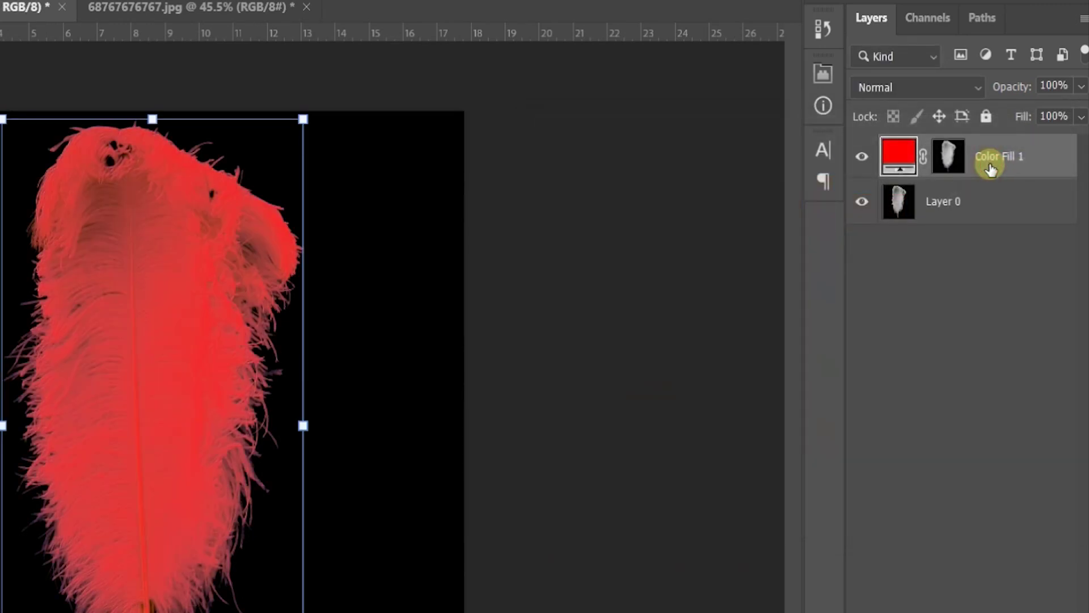
Step: Hide the red fill layer and load the Green channel of Layer 0 as a selection
{"action": "left_click", "coordinate": [862, 156]}
{"action": "left_click", "coordinate": [943, 205]}
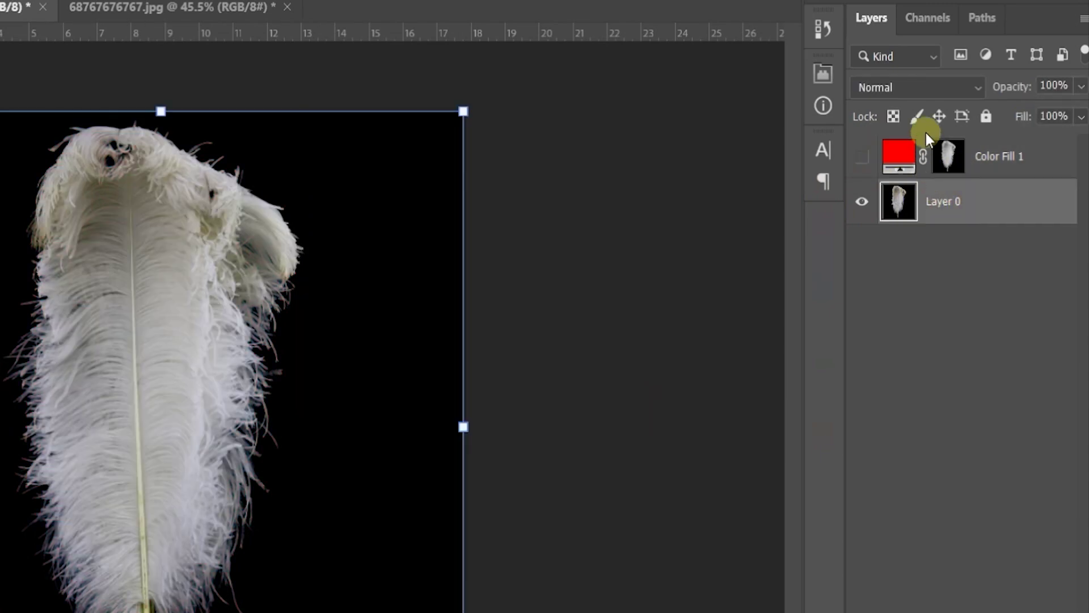
{"action": "left_click", "coordinate": [933, 17]}
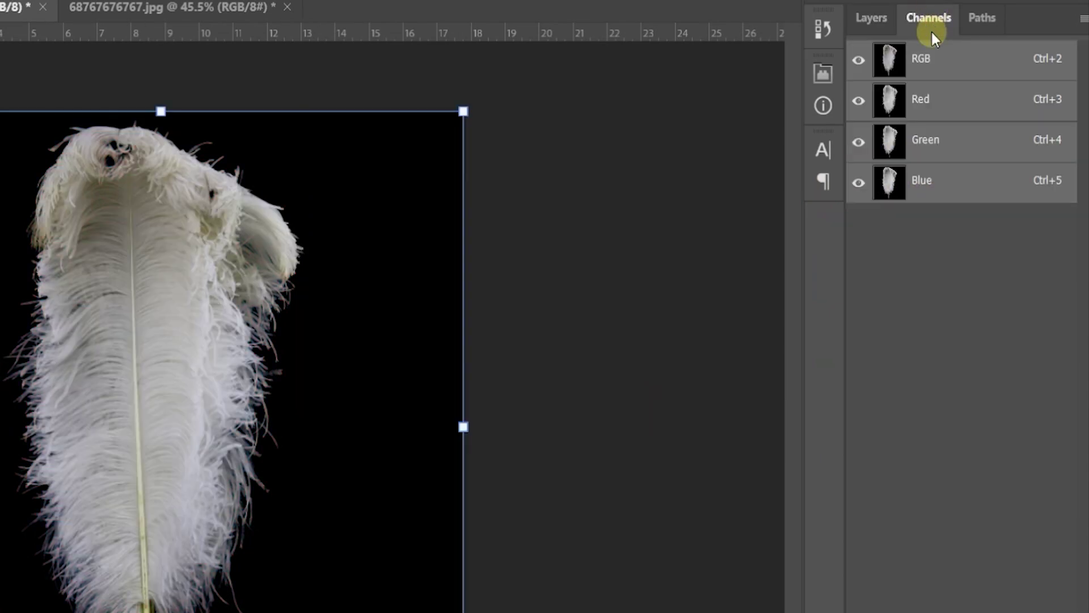
{"action": "left_click", "coordinate": [890, 140], "text": "ctrl"}
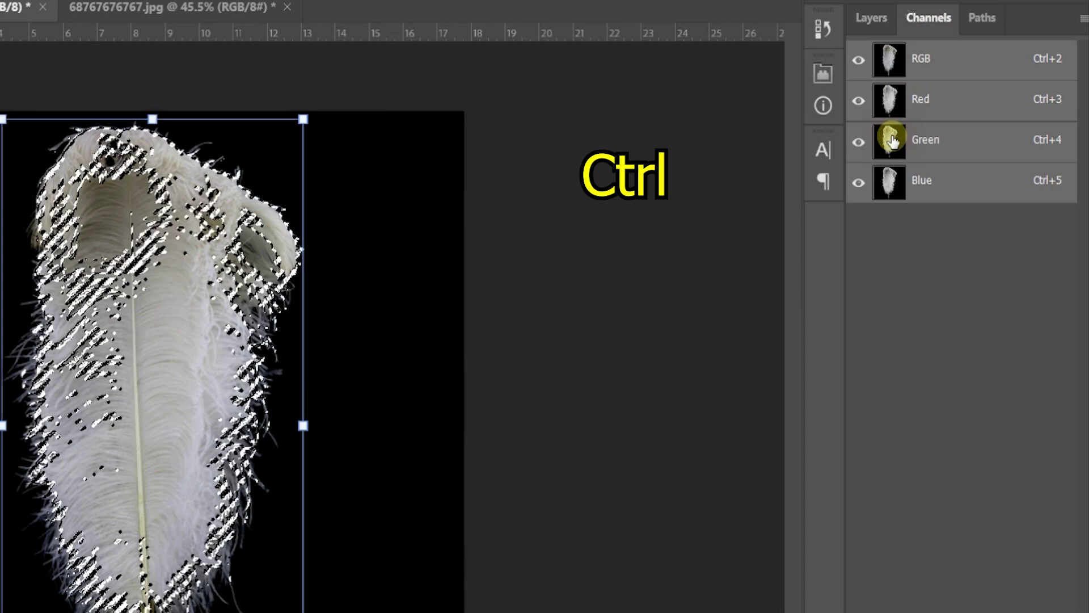
{"action": "left_click", "coordinate": [872, 17]}
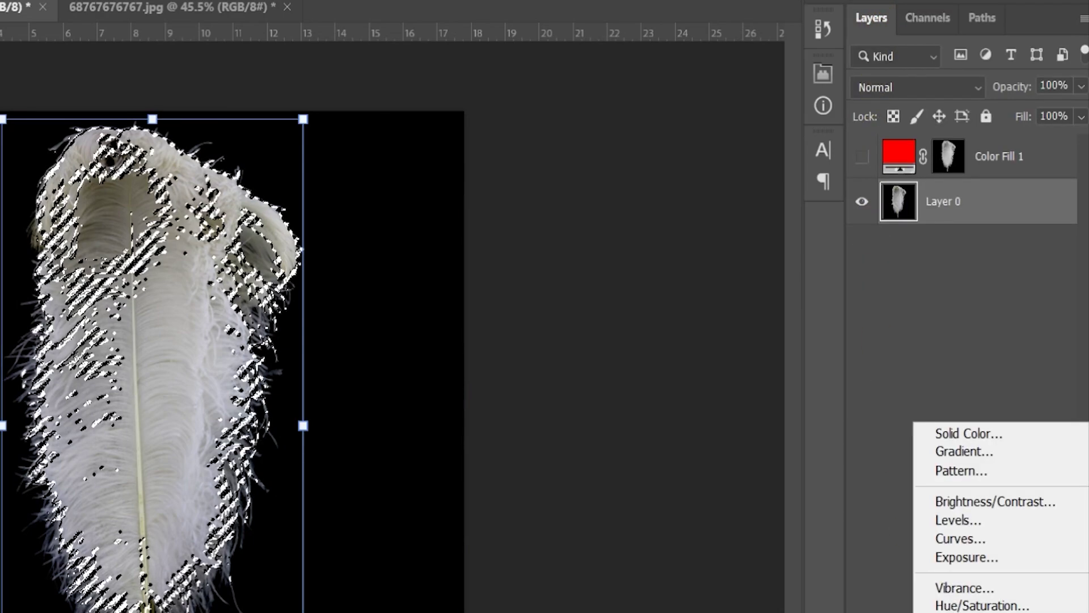
Step: Add a Solid Color fill layer over the selected feather with the green value set to 255
{"action": "left_click", "coordinate": [962, 433]}
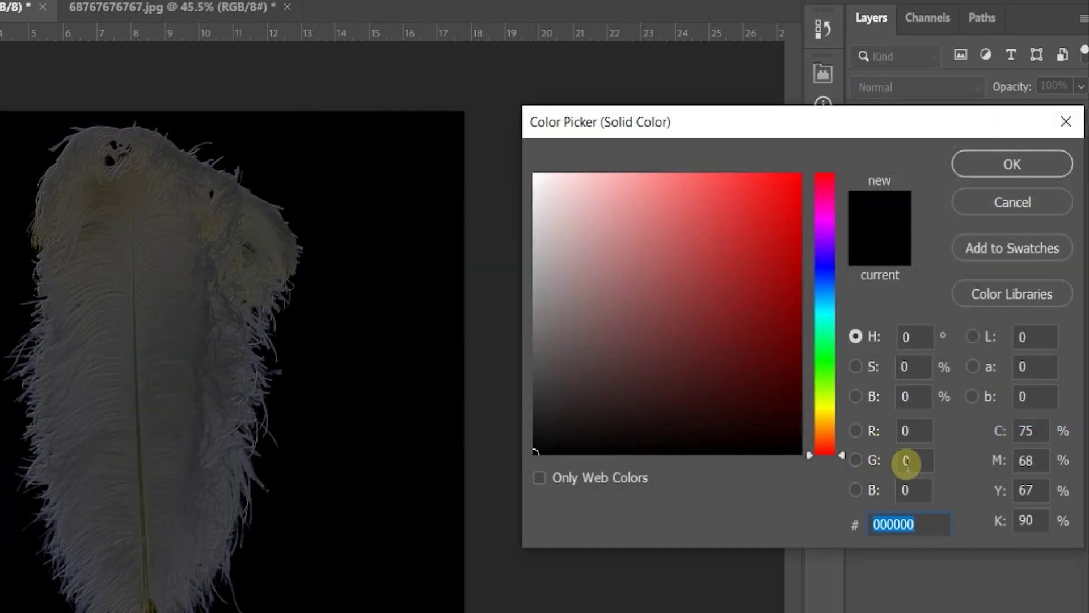
{"action": "left_click", "coordinate": [917, 464]}
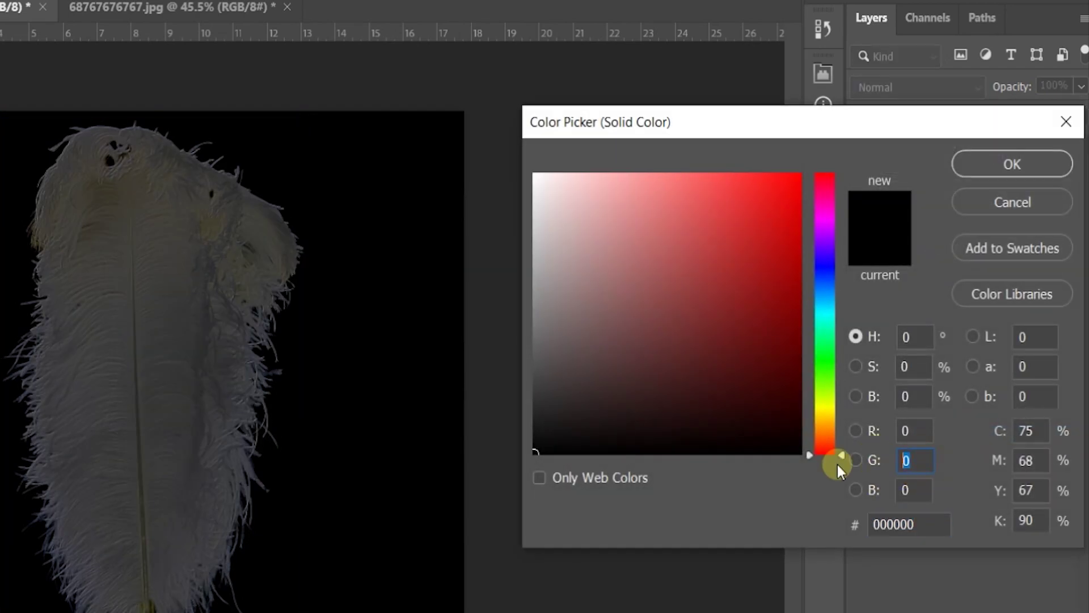
{"action": "type", "text": "255"}
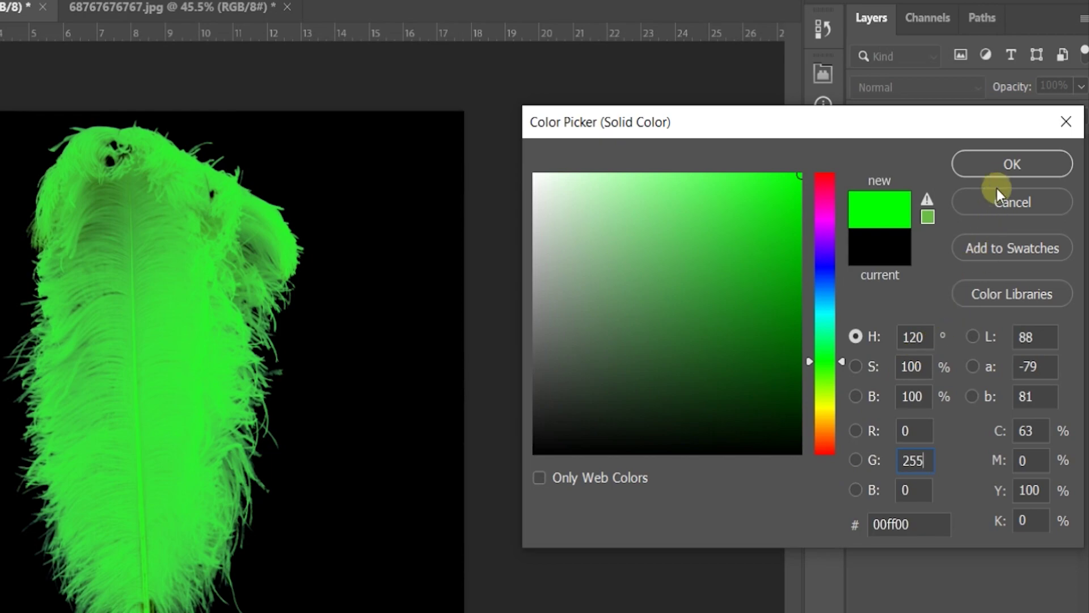
{"action": "left_click", "coordinate": [998, 171]}
Step: Hide the green fill layer, load the Blue channel of Layer 0 as a selection and return to the layers
{"action": "left_click", "coordinate": [861, 200]}
{"action": "left_click", "coordinate": [947, 248]}
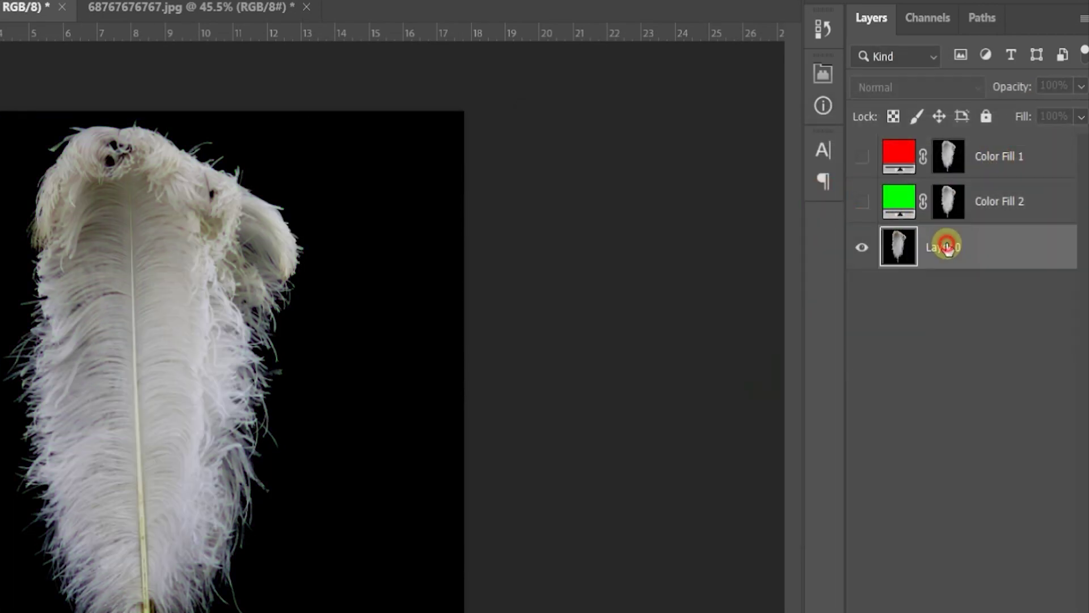
{"action": "left_click", "coordinate": [925, 18]}
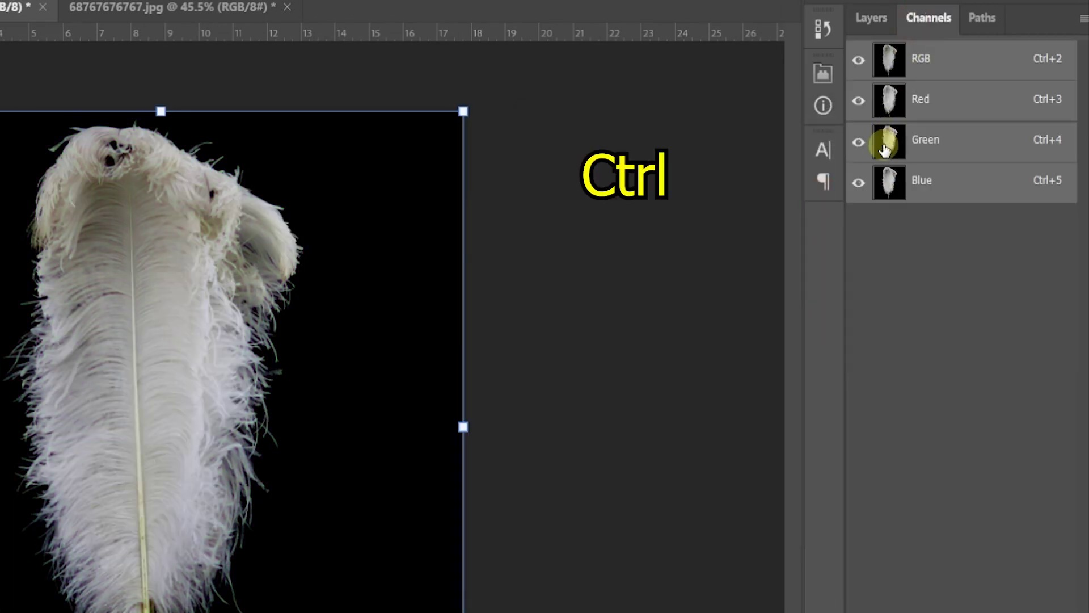
{"action": "left_click", "coordinate": [889, 182], "text": "ctrl"}
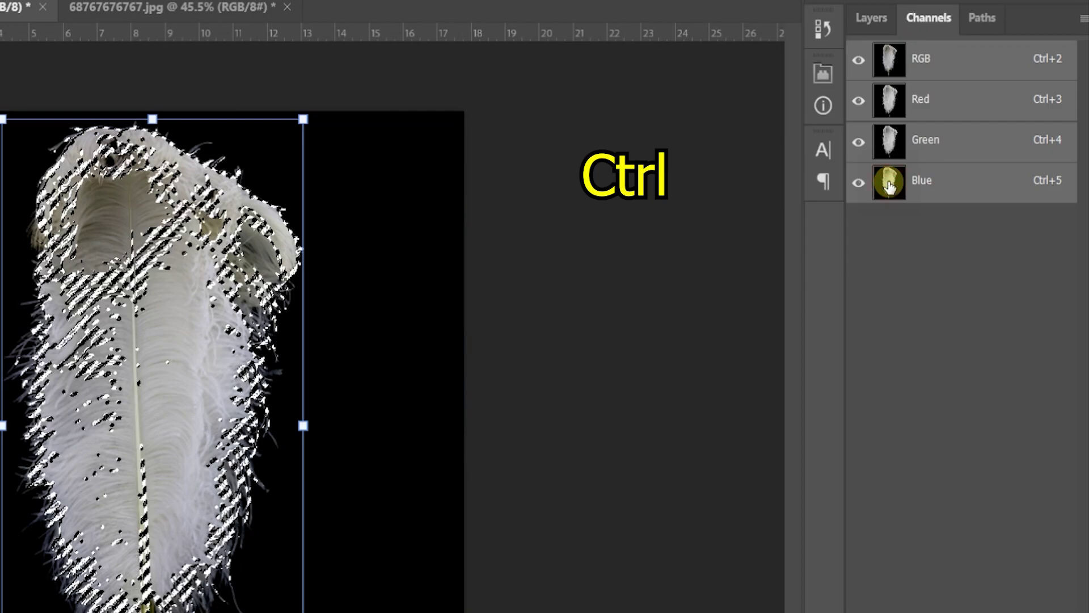
{"action": "left_click", "coordinate": [868, 20]}
Step: Add a Solid Color fill layer over the selected feather with the blue value set to 255
{"action": "left_click", "coordinate": [977, 611]}
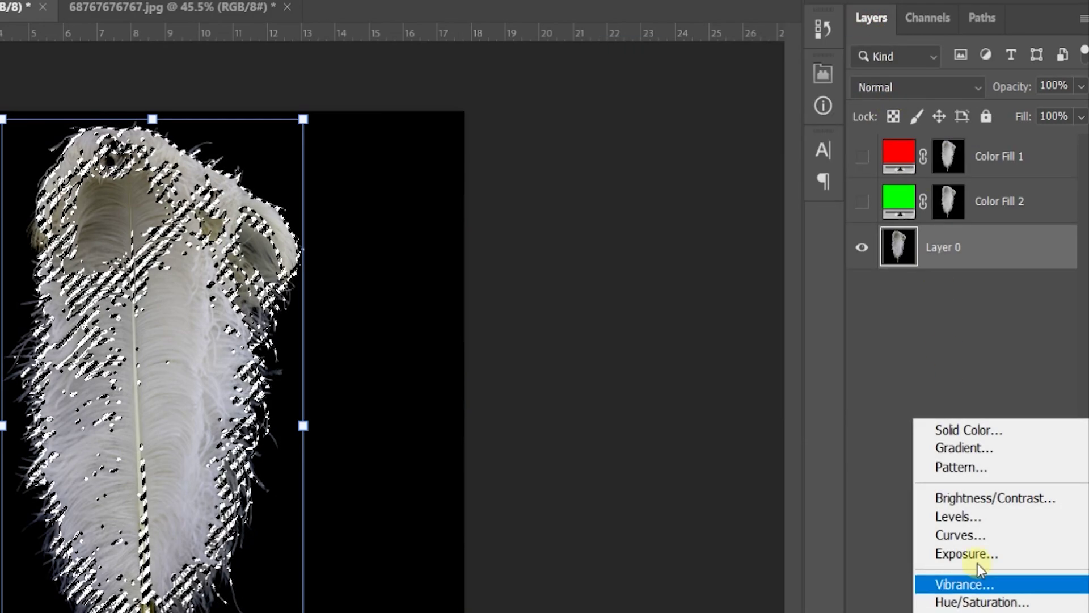
{"action": "left_click", "coordinate": [959, 431]}
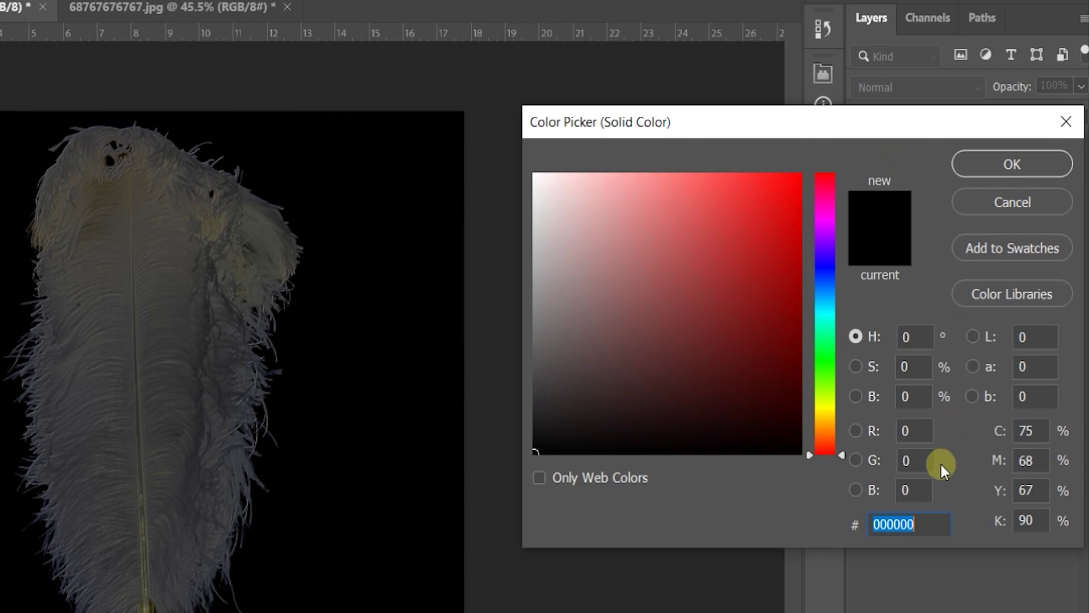
{"action": "double_click", "coordinate": [924, 484]}
{"action": "type", "text": "255"}
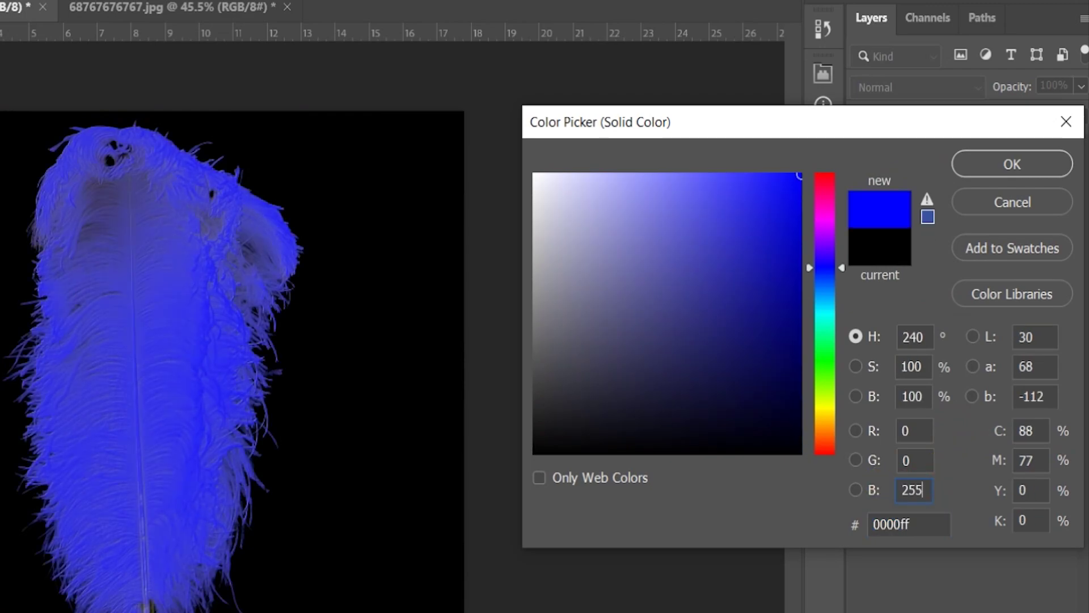
{"action": "left_click", "coordinate": [986, 166]}
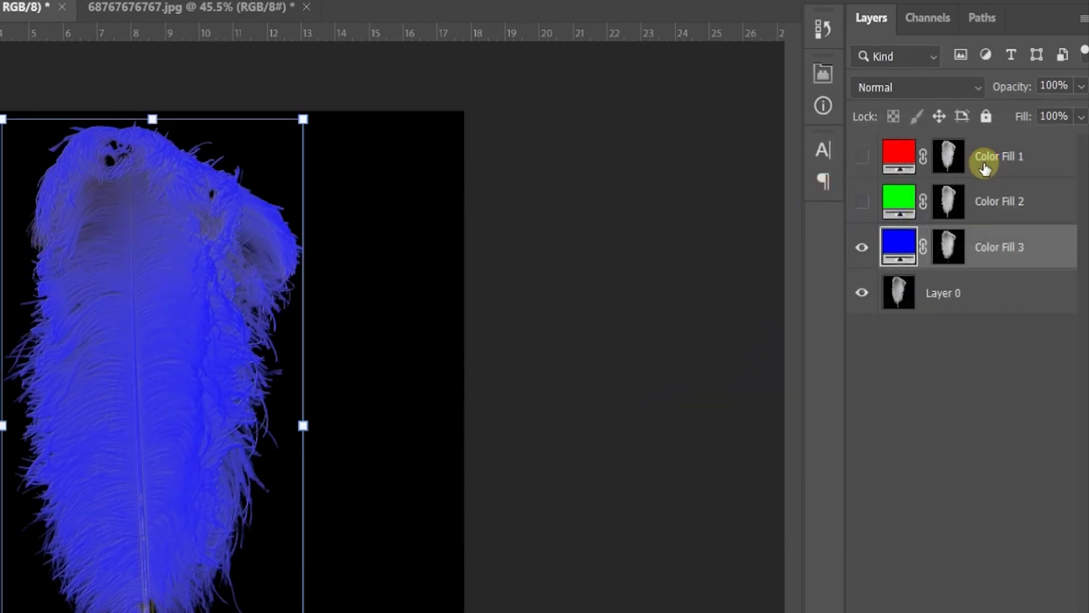
Step: Show the green and red fill layers and set the blend mode of all three colour fills to Screen
{"action": "left_click", "coordinate": [862, 203]}
{"action": "left_click", "coordinate": [859, 164]}
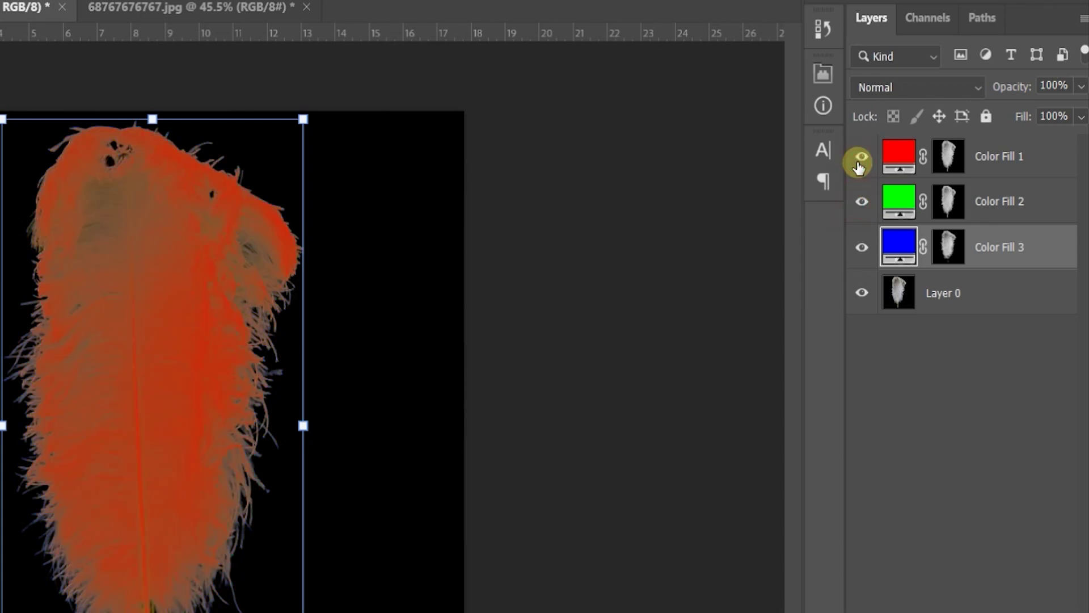
{"action": "left_click", "coordinate": [987, 156], "text": "shift"}
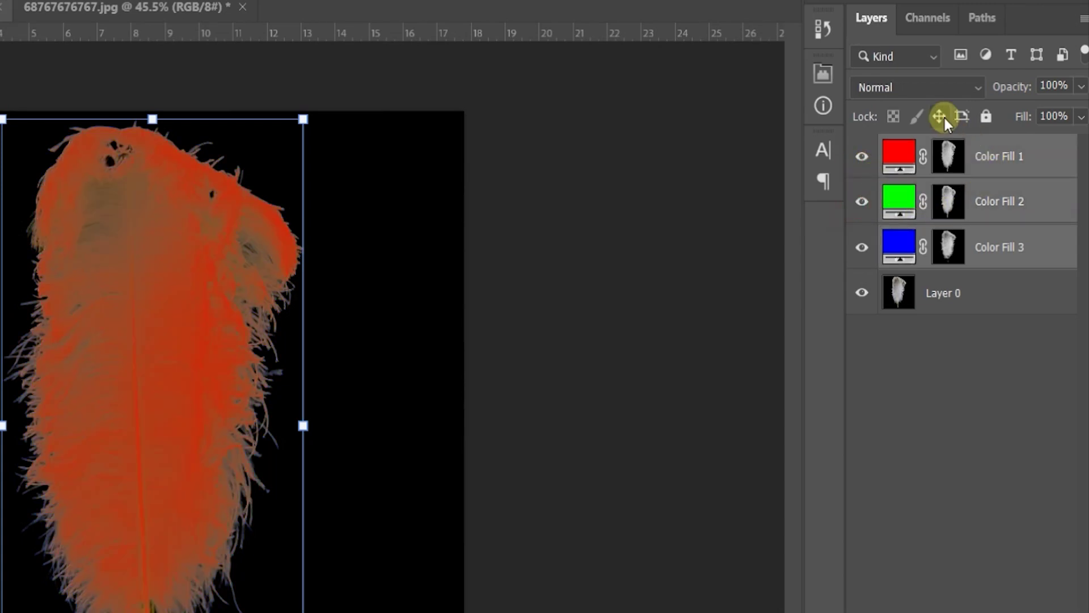
{"action": "left_click", "coordinate": [939, 91]}
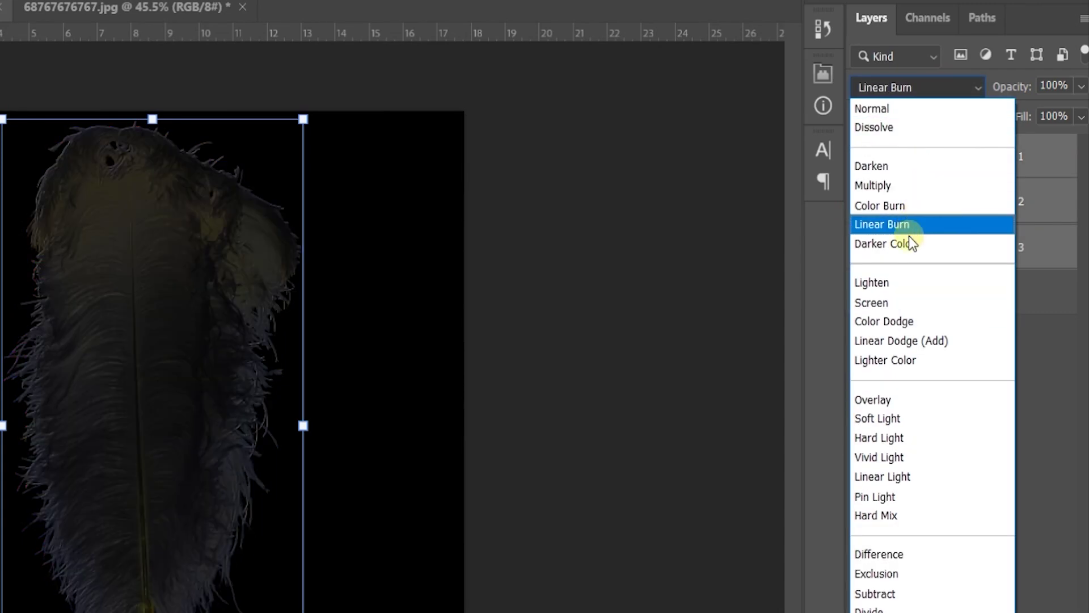
{"action": "left_click", "coordinate": [894, 302]}
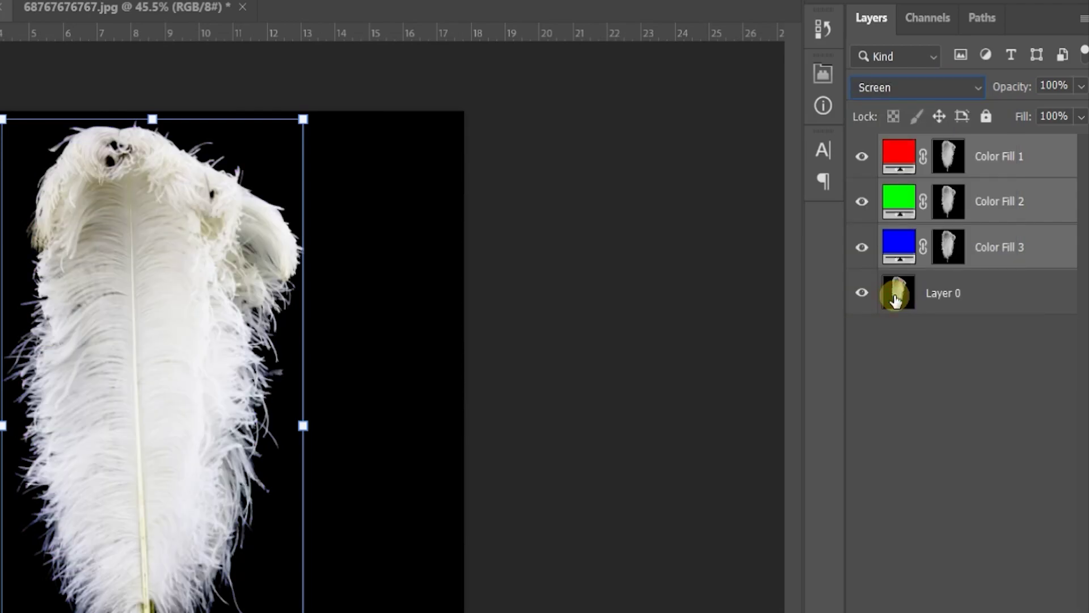
Step: Hide Layer 0 so only the three colour fills form the feather on a transparent background
{"action": "left_click", "coordinate": [858, 293]}
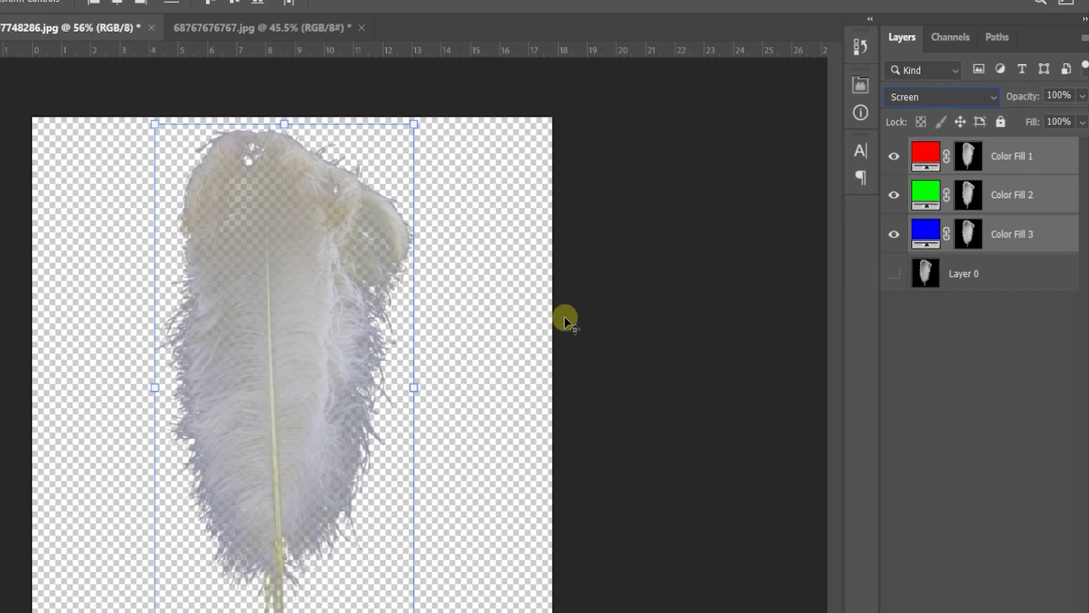
{"action": "left_click_drag", "start_coordinate": [192, 322], "coordinate": [297, 316]}
{"action": "left_click_drag", "start_coordinate": [555, 265], "coordinate": [494, 271]}
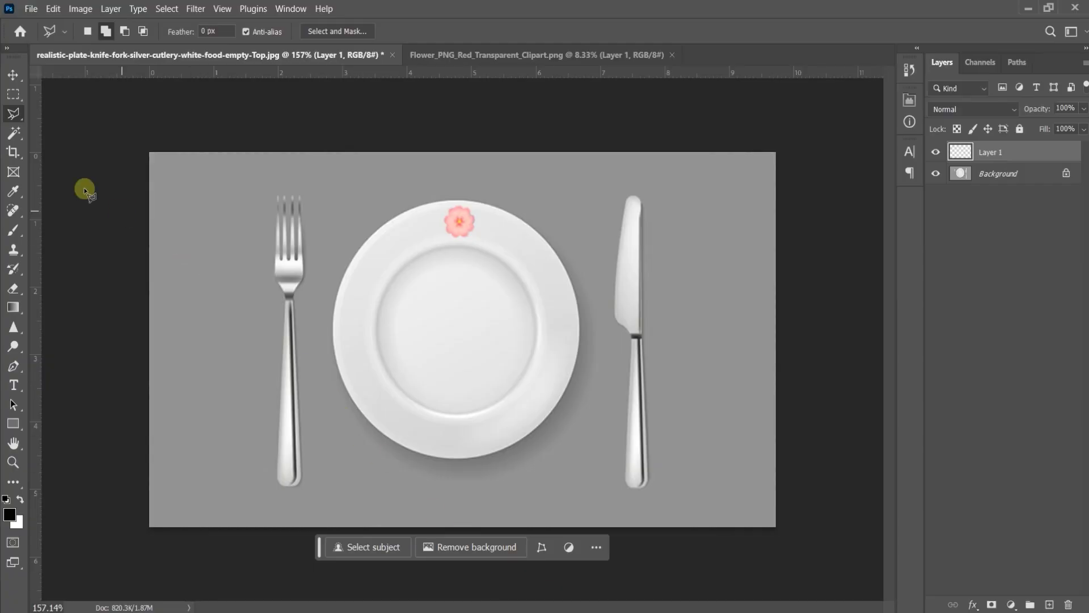
Step: Start a Free Transform on the flower layer and place vertical and horizontal guides crossing at the plate's centre
{"action": "left_click", "coordinate": [50, 9]}
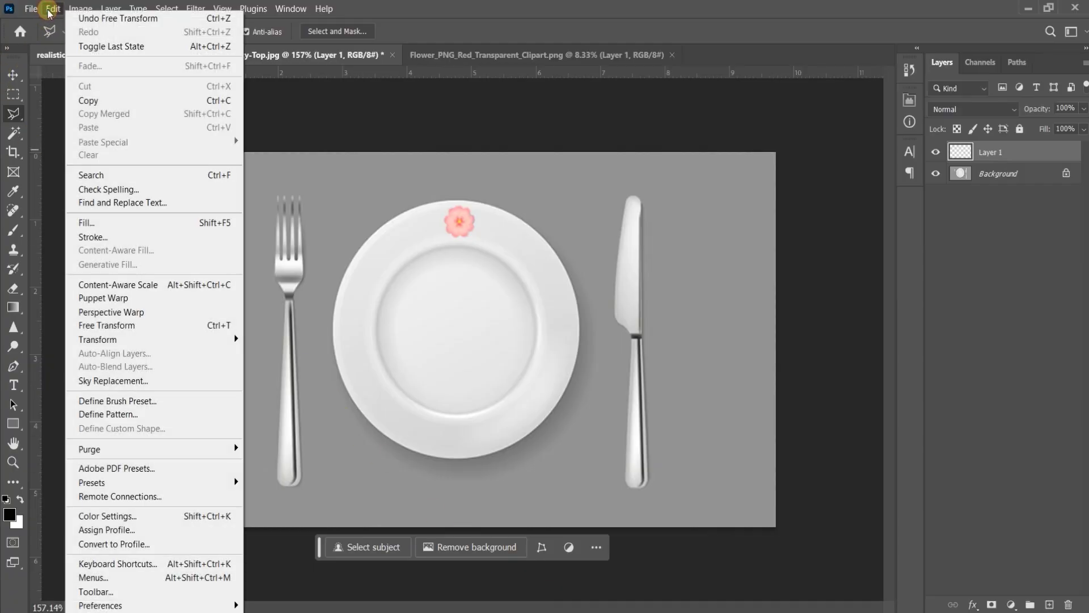
{"action": "left_click", "coordinate": [84, 326]}
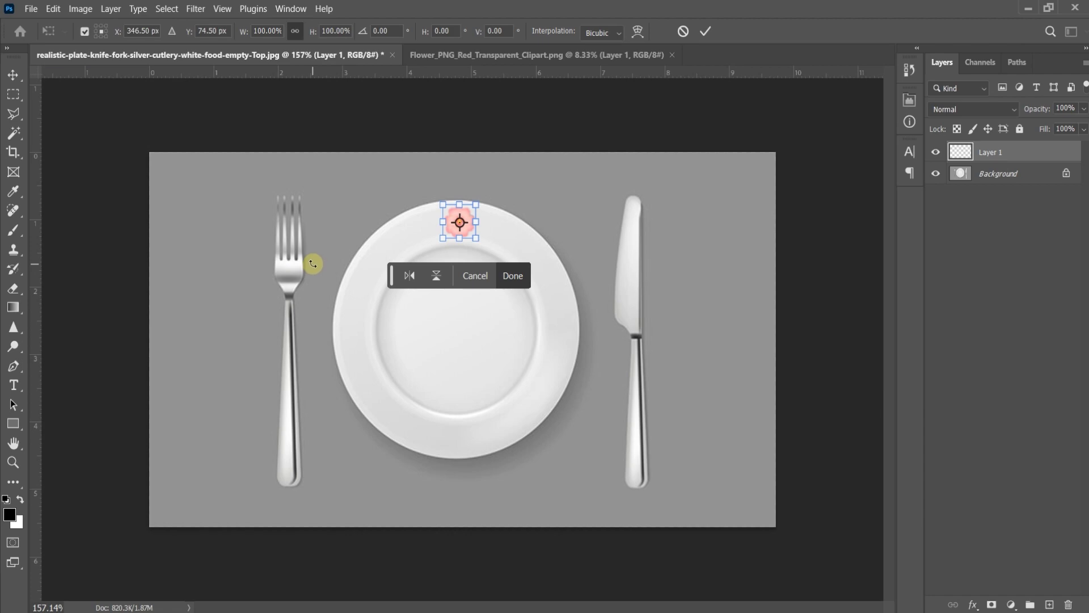
{"action": "left_click_drag", "start_coordinate": [39, 338], "coordinate": [459, 341]}
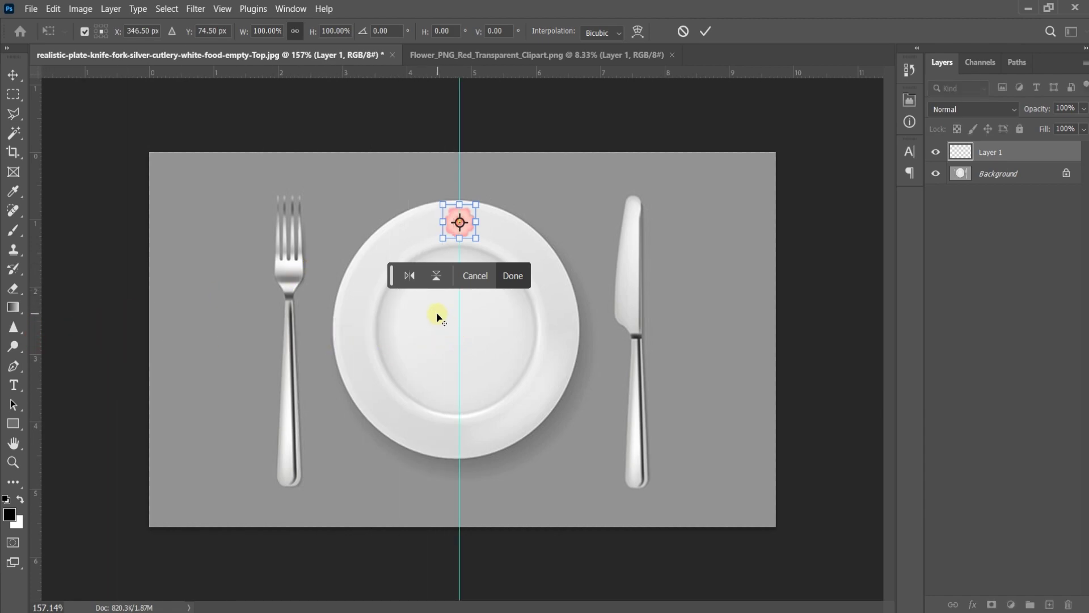
{"action": "scroll", "coordinate": [437, 316], "scroll_direction": "up", "scroll_amount": 2}
{"action": "left_click_drag", "start_coordinate": [431, 76], "coordinate": [442, 328]}
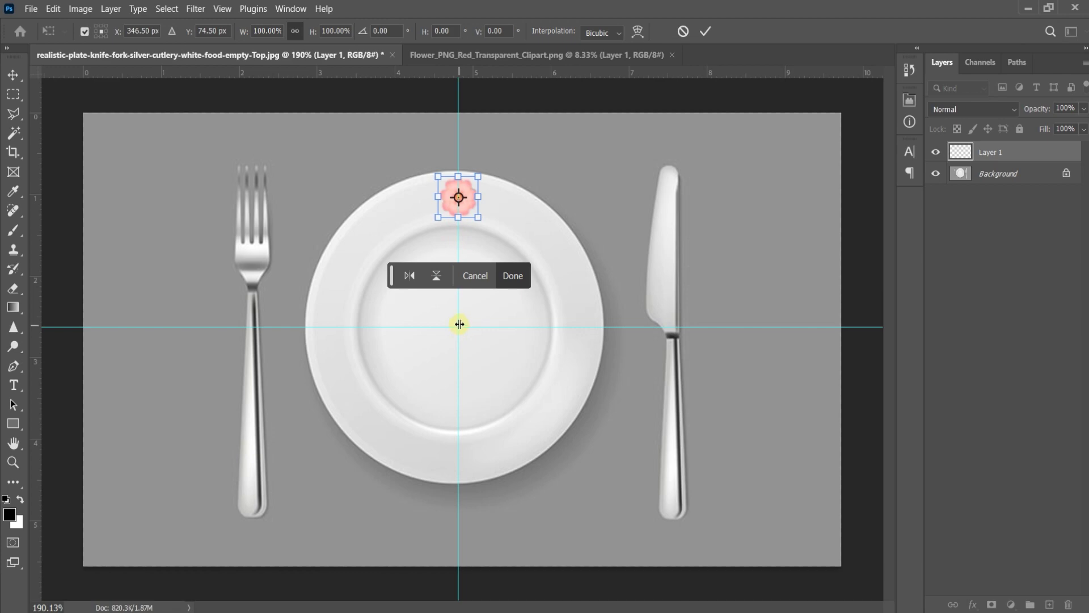
Step: Move the flower's transform reference point to the guide intersection and rotate the flower 20 degrees around it
{"action": "left_click_drag", "start_coordinate": [458, 199], "coordinate": [458, 328]}
{"action": "key", "text": "ctrl+minus"}
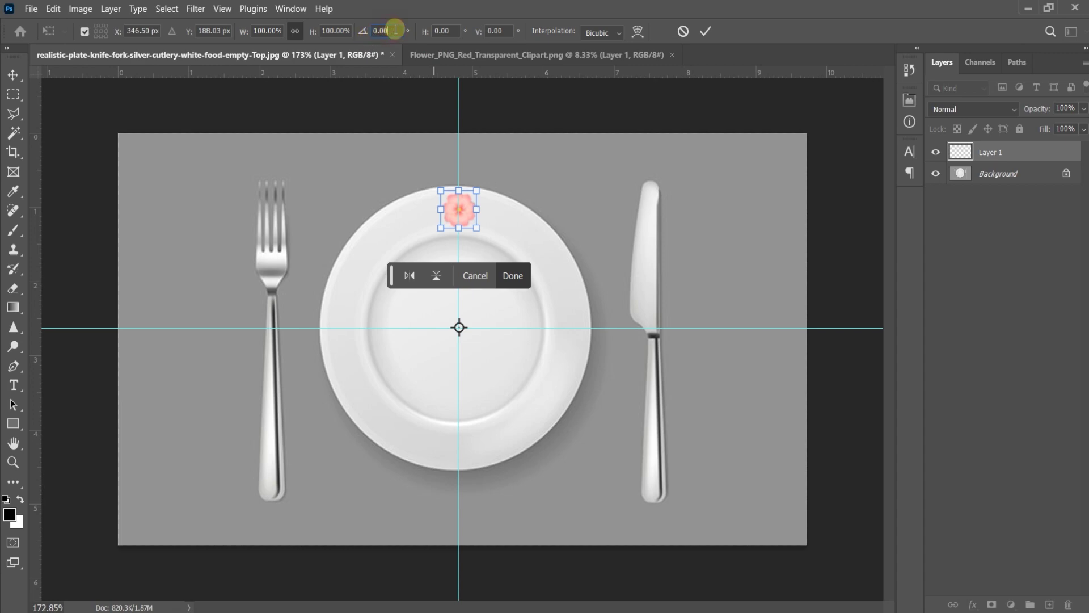
{"action": "type", "text": "20"}
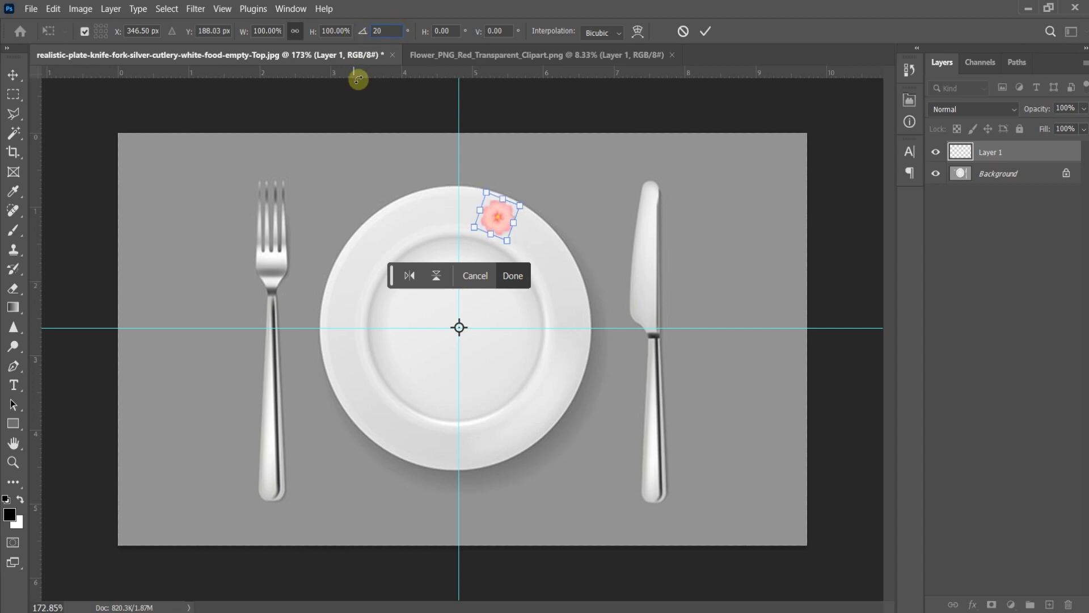
{"action": "key", "text": "Return"}
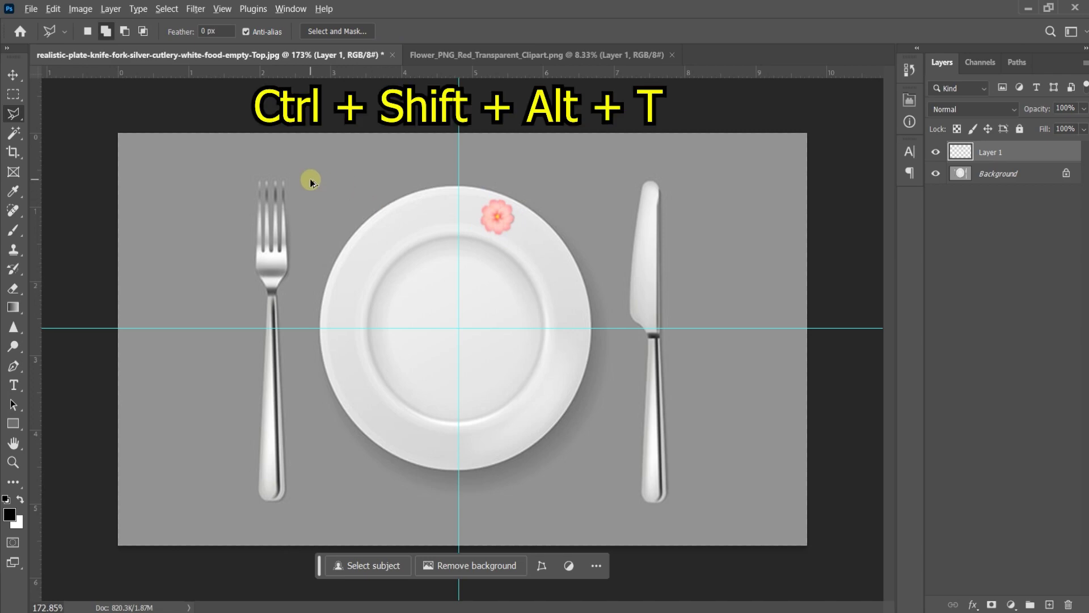
Step: Repeat the rotation on 17 duplicated flower layers to complete a full ring around the plate's rim
{"action": "key", "text": "ctrl+shift+alt+t"}
{"action": "key", "text": "ctrl+shift+alt+t"}
{"action": "key", "text": "ctrl+shift+alt+t"}
{"action": "key", "text": "ctrl+shift+alt+t"}
{"action": "key", "text": "ctrl+shift+alt+t"}
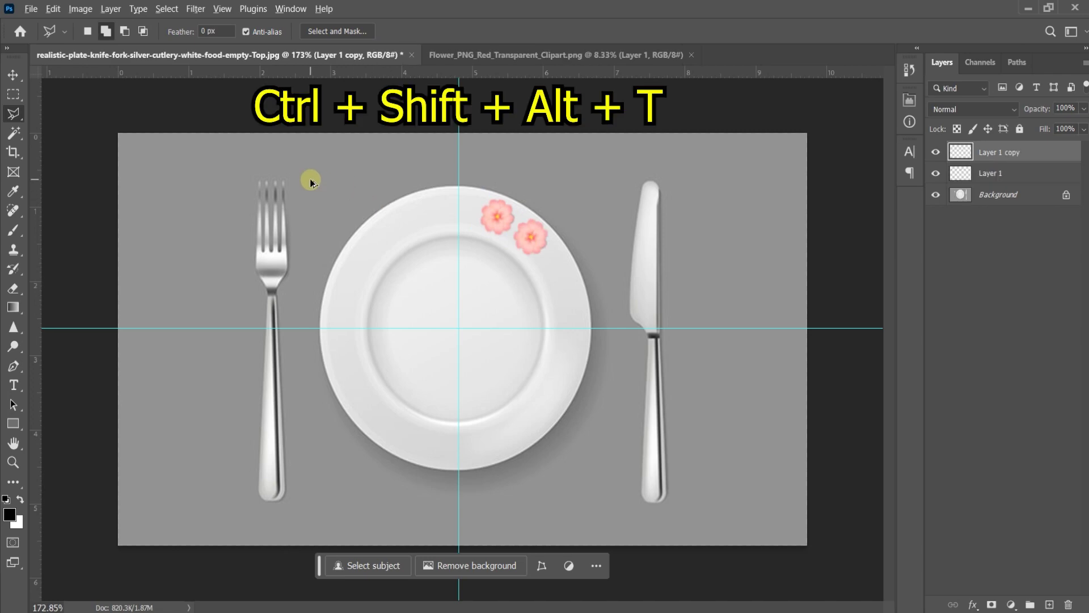
{"action": "key", "text": "ctrl+shift+alt+t"}
{"action": "key", "text": "ctrl+shift+alt+t"}
{"action": "key", "text": "ctrl+shift+alt+t"}
{"action": "key", "text": "ctrl+shift+alt+t"}
{"action": "key", "text": "ctrl+shift+alt+t"}
{"action": "key", "text": "ctrl+shift+alt+t"}
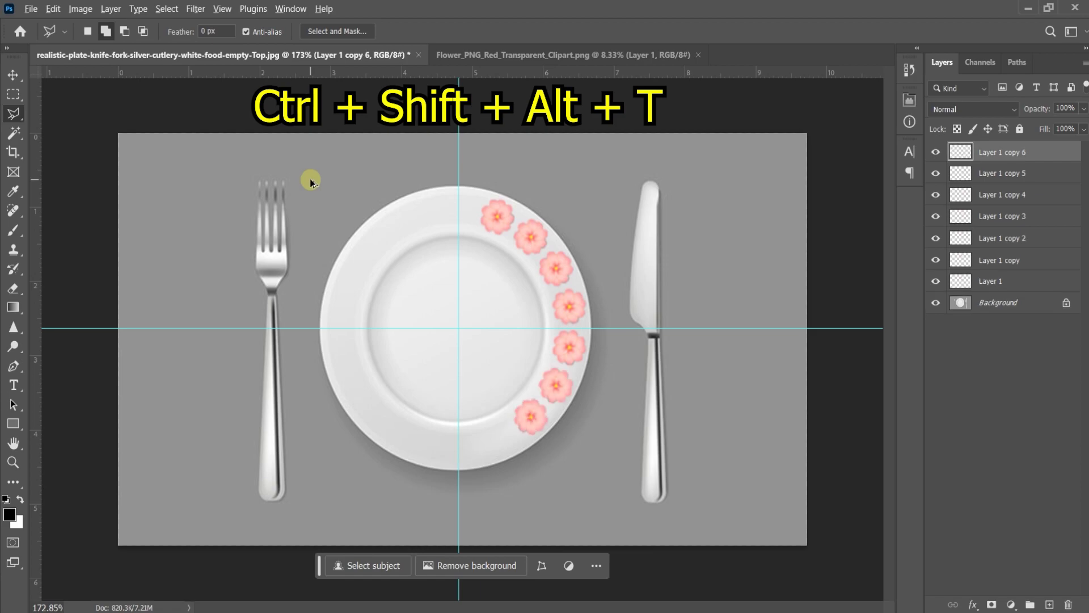
{"action": "key", "text": "ctrl+shift+alt+t"}
{"action": "key", "text": "ctrl+shift+alt+t"}
{"action": "key", "text": "ctrl+shift+alt+t"}
{"action": "key", "text": "ctrl+shift+alt+t"}
{"action": "key", "text": "ctrl+shift+alt+t"}
{"action": "key", "text": "ctrl+shift+alt+t"}
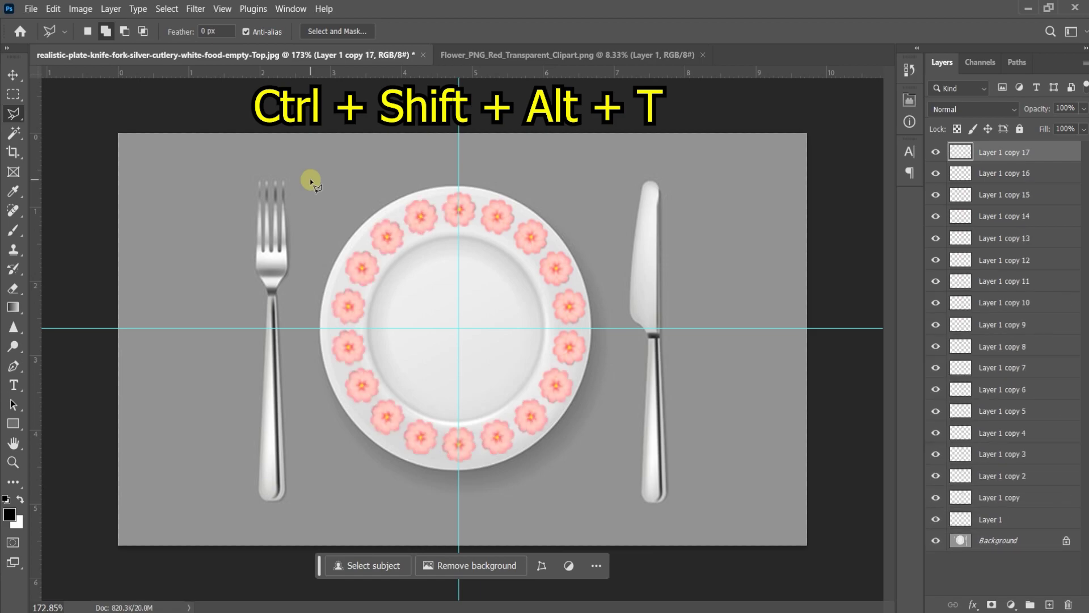
{"action": "scroll", "coordinate": [391, 214], "scroll_direction": "down", "scroll_amount": 5}
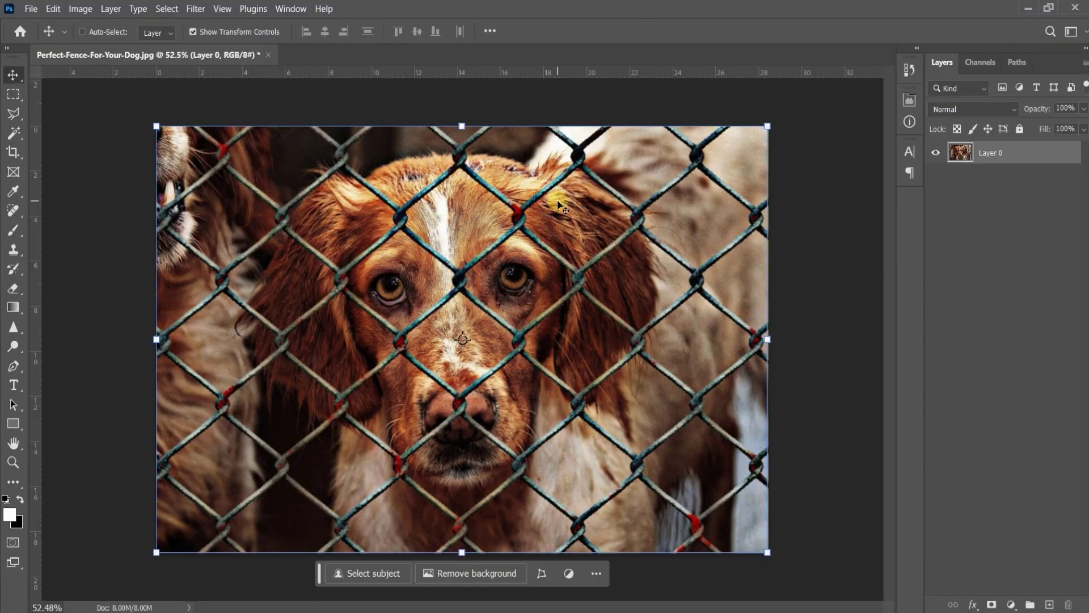
Step: Activate the Brush tool on the dog photo and choose the Hard Round brush
{"action": "scroll", "coordinate": [472, 258], "scroll_direction": "up", "scroll_amount": 6}
{"action": "scroll", "coordinate": [470, 258], "scroll_direction": "down", "scroll_amount": 7}
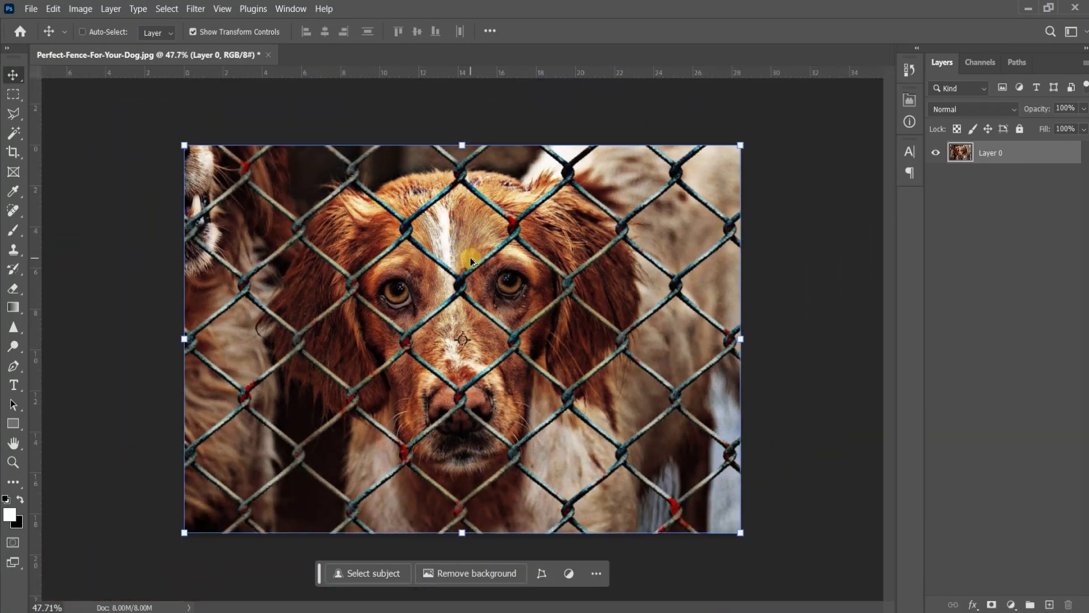
{"action": "scroll", "coordinate": [470, 258], "scroll_direction": "up", "scroll_amount": 2}
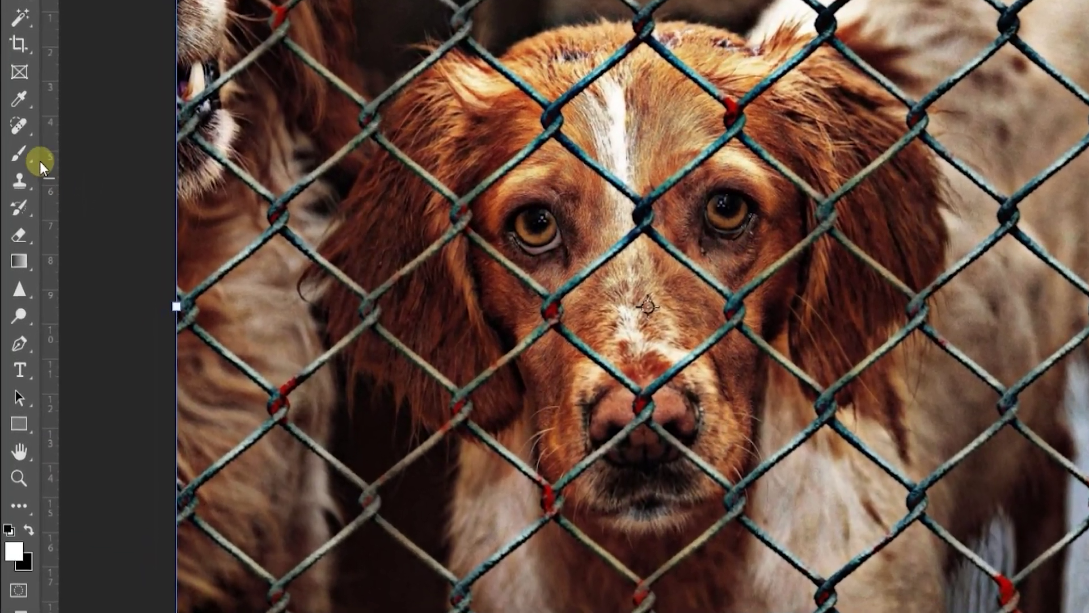
{"action": "left_click", "coordinate": [17, 229]}
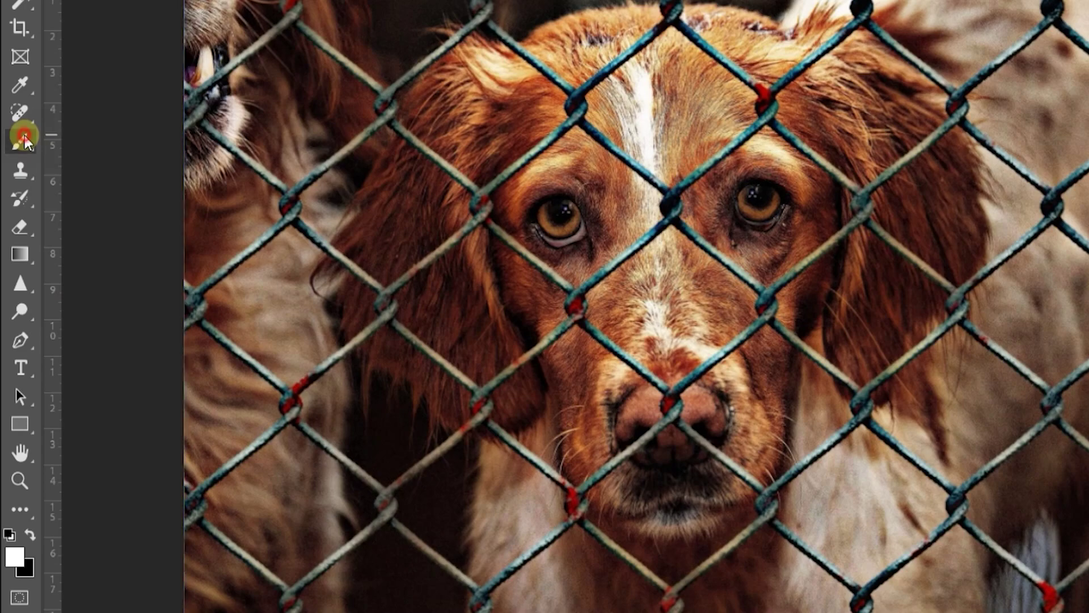
{"action": "right_click", "coordinate": [350, 279]}
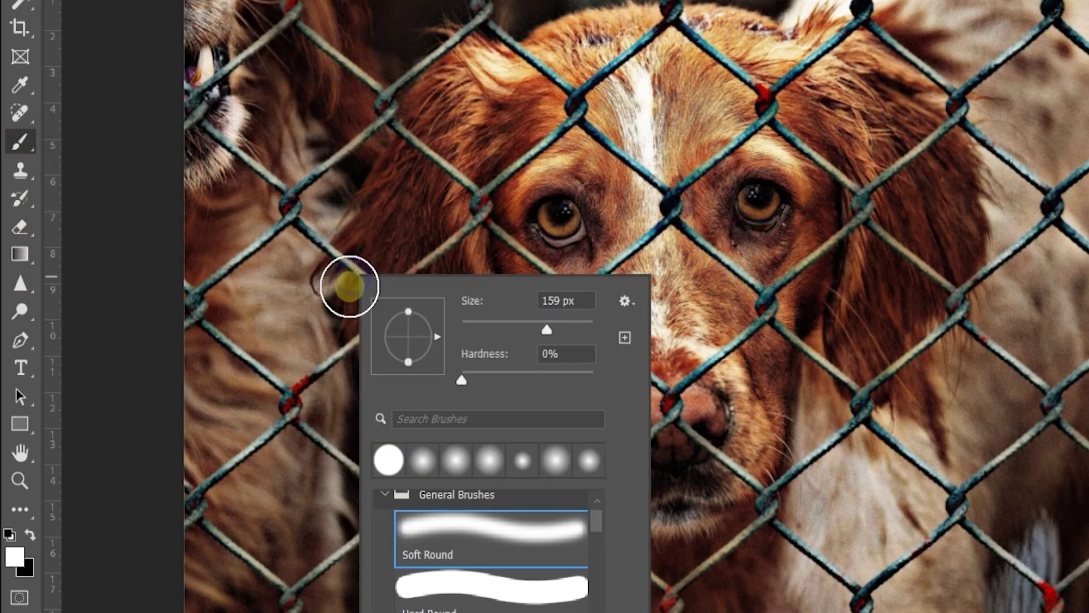
{"action": "left_click", "coordinate": [449, 584]}
Step: Reduce the brush to 36 px, about the width of the fence wire, and turn on Quick Mask mode
{"action": "left_click_drag", "start_coordinate": [428, 221], "coordinate": [410, 224]}
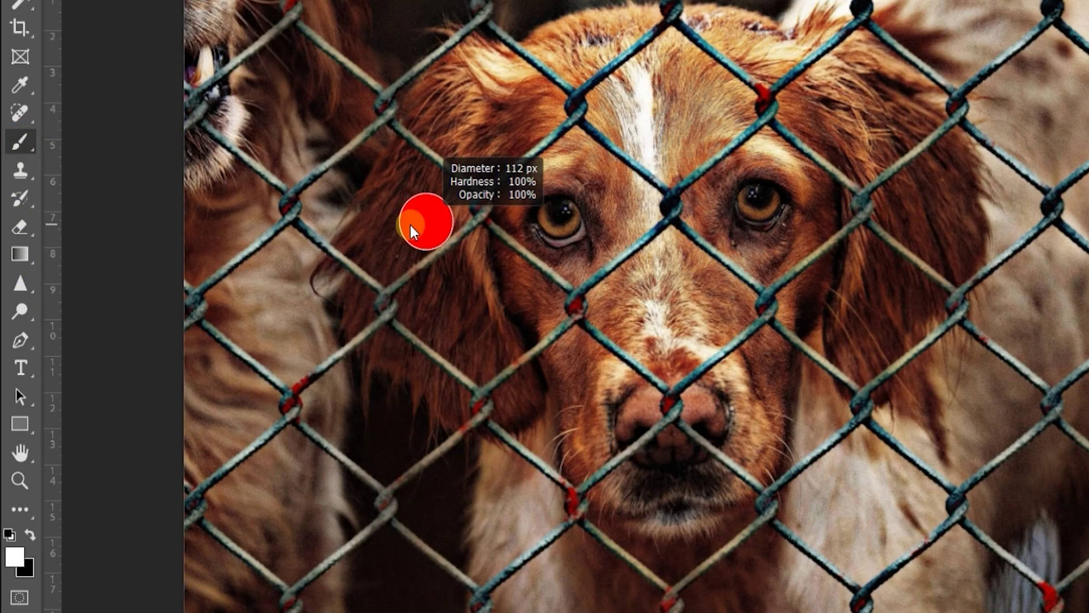
{"action": "scroll", "coordinate": [253, 32], "scroll_direction": "up", "scroll_amount": 8}
{"action": "scroll", "coordinate": [389, 121], "scroll_direction": "down", "scroll_amount": 5}
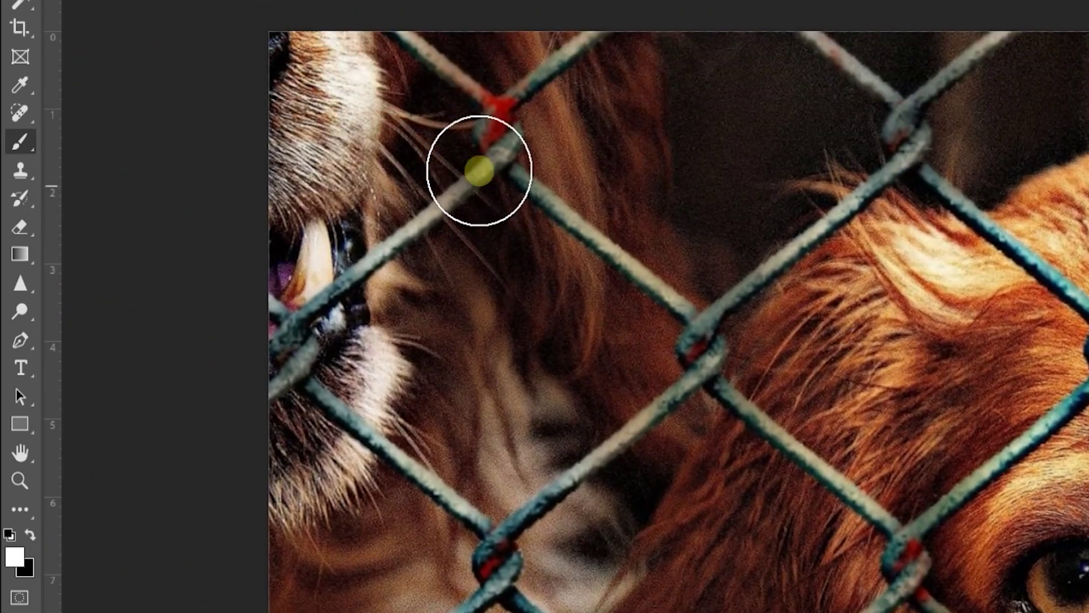
{"action": "left_click_drag", "start_coordinate": [450, 120], "coordinate": [405, 136]}
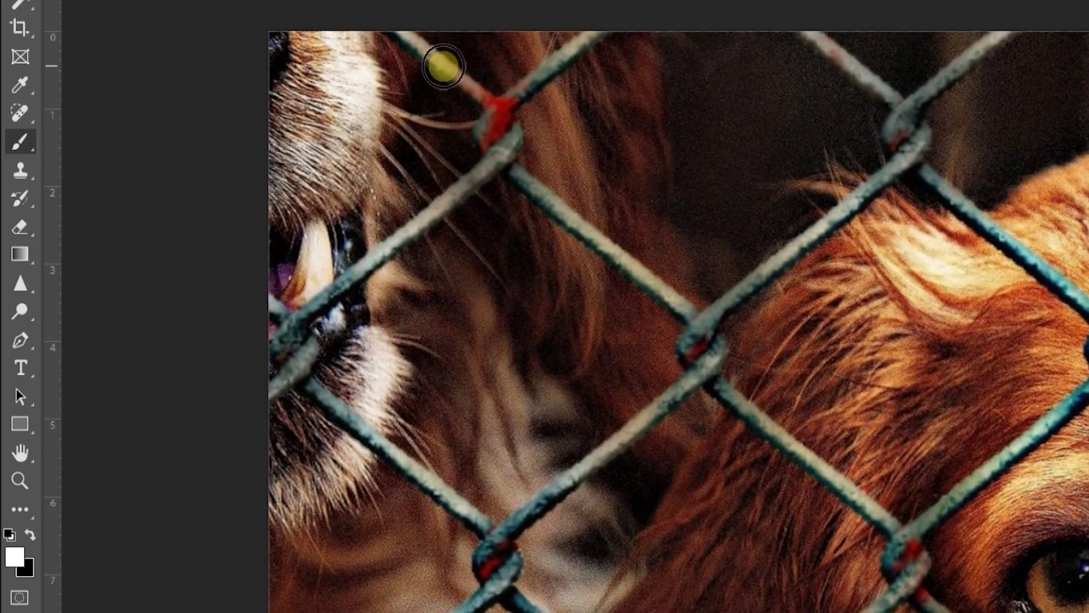
{"action": "left_click_drag", "start_coordinate": [443, 66], "coordinate": [439, 66]}
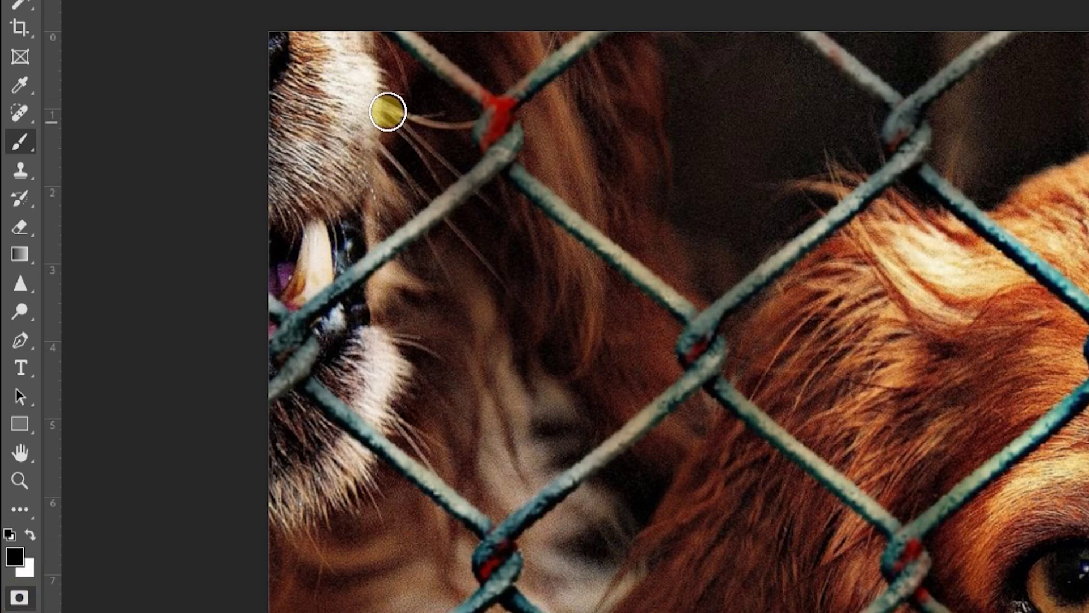
Step: Paint the Quick Mask over the fence wires around the second dog's muzzle in the photo's upper-left corner
{"action": "scroll", "coordinate": [389, 55], "scroll_direction": "up", "scroll_amount": 1}
{"action": "mouse_move", "coordinate": [387, 35]}
{"action": "left_mouse_down"}
{"action": "mouse_move", "coordinate": [426, 46]}
{"action": "mouse_move", "coordinate": [475, 93]}
{"action": "mouse_move", "coordinate": [532, 92]}
{"action": "mouse_move", "coordinate": [614, 29]}
{"action": "left_mouse_up"}
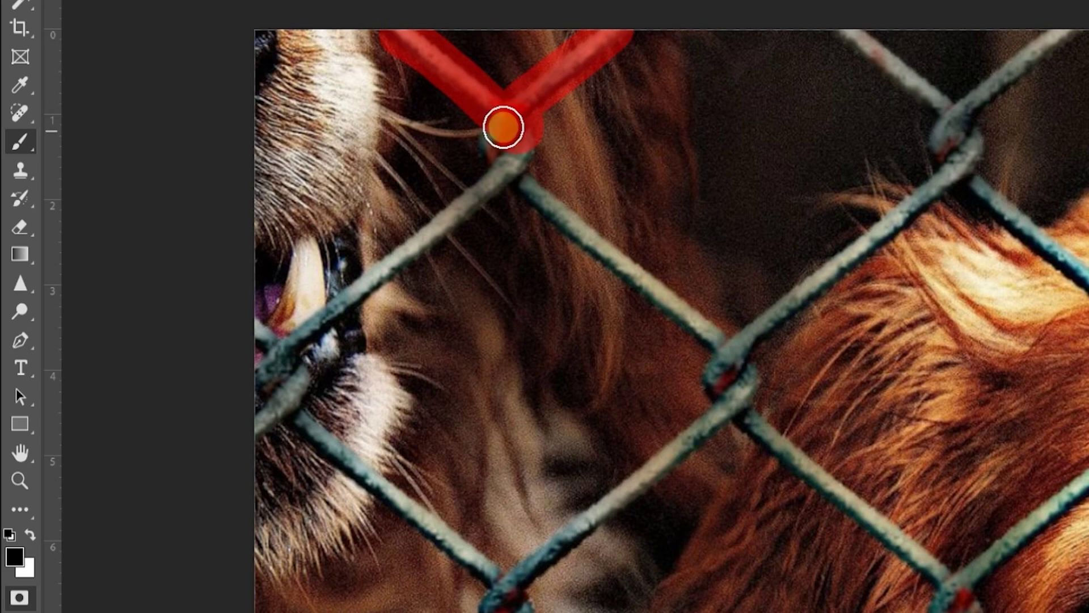
{"action": "mouse_move", "coordinate": [451, 214]}
{"action": "left_mouse_down"}
{"action": "mouse_move", "coordinate": [303, 321]}
{"action": "mouse_move", "coordinate": [229, 274]}
{"action": "left_mouse_up"}
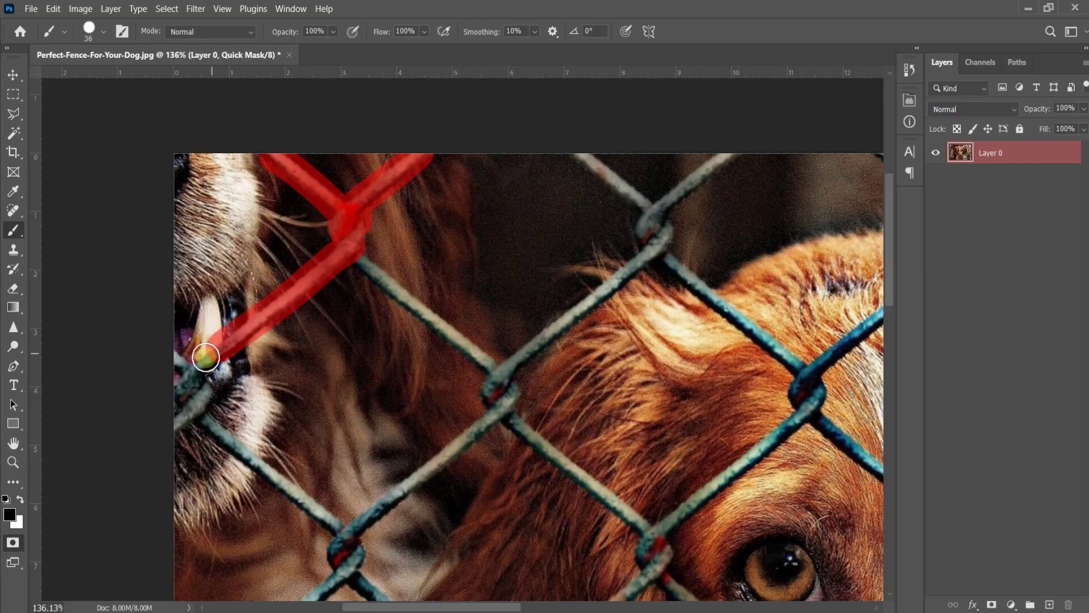
{"action": "mouse_move", "coordinate": [323, 398]}
{"action": "left_mouse_down"}
{"action": "mouse_move", "coordinate": [448, 297]}
{"action": "mouse_move", "coordinate": [430, 248]}
{"action": "mouse_move", "coordinate": [304, 143]}
{"action": "left_mouse_up"}
{"action": "scroll", "coordinate": [295, 198], "scroll_direction": "right", "scroll_amount": 2}
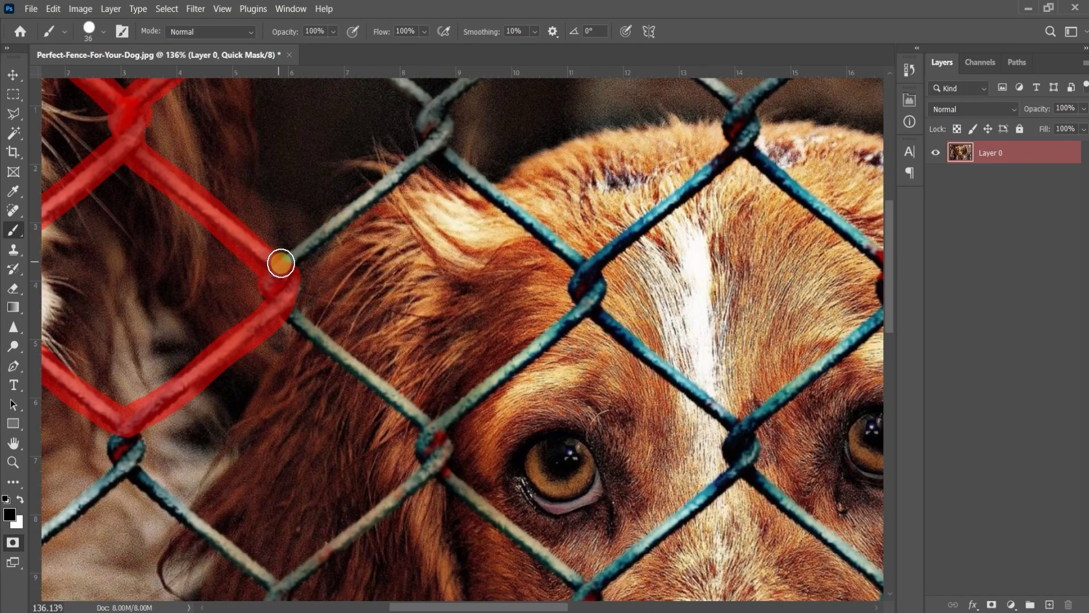
Step: Paint the mask over the fence wires along the top of the photo and across the dog's forehead
{"action": "mouse_move", "coordinate": [279, 265]}
{"action": "left_mouse_down"}
{"action": "mouse_move", "coordinate": [382, 182]}
{"action": "mouse_move", "coordinate": [462, 78]}
{"action": "left_mouse_up"}
{"action": "scroll", "coordinate": [462, 82], "scroll_direction": "up", "scroll_amount": 1}
{"action": "left_click_drag", "start_coordinate": [468, 121], "coordinate": [524, 92]}
{"action": "left_click_drag", "start_coordinate": [430, 143], "coordinate": [368, 95]}
{"action": "left_click_drag", "start_coordinate": [428, 279], "coordinate": [323, 238]}
{"action": "mouse_move", "coordinate": [342, 155]}
{"action": "left_mouse_down"}
{"action": "mouse_move", "coordinate": [377, 185]}
{"action": "mouse_move", "coordinate": [576, 207]}
{"action": "left_mouse_up"}
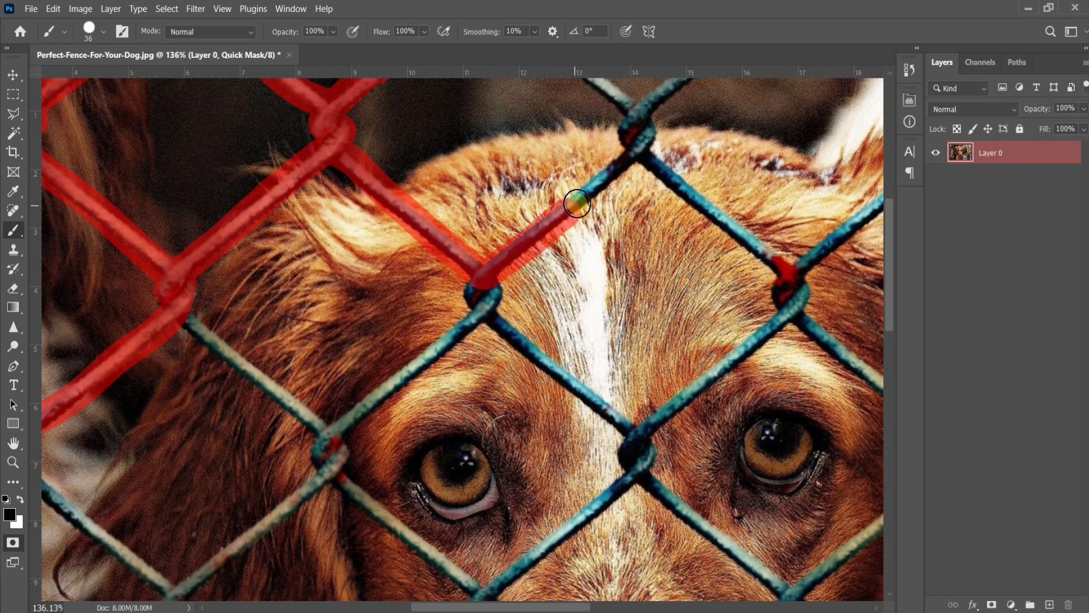
{"action": "left_click_drag", "start_coordinate": [631, 134], "coordinate": [607, 206]}
{"action": "left_click_drag", "start_coordinate": [608, 201], "coordinate": [662, 145]}
{"action": "left_click_drag", "start_coordinate": [593, 170], "coordinate": [527, 126]}
{"action": "left_click_drag", "start_coordinate": [614, 212], "coordinate": [363, 249]}
{"action": "left_click_drag", "start_coordinate": [662, 258], "coordinate": [654, 241]}
{"action": "left_click_drag", "start_coordinate": [654, 250], "coordinate": [537, 186]}
{"action": "mouse_move", "coordinate": [542, 198]}
{"action": "left_mouse_down"}
{"action": "mouse_move", "coordinate": [448, 291]}
{"action": "mouse_move", "coordinate": [258, 204]}
{"action": "left_mouse_up"}
Step: Mask the fence wires over the dog's ear and eye on the photo's left side and between the eyes
{"action": "mouse_move", "coordinate": [387, 335]}
{"action": "left_mouse_down"}
{"action": "mouse_move", "coordinate": [520, 212]}
{"action": "mouse_move", "coordinate": [381, 350]}
{"action": "mouse_move", "coordinate": [210, 229]}
{"action": "mouse_move", "coordinate": [68, 361]}
{"action": "left_mouse_up"}
{"action": "mouse_move", "coordinate": [68, 361]}
{"action": "left_mouse_down"}
{"action": "mouse_move", "coordinate": [328, 340]}
{"action": "mouse_move", "coordinate": [160, 201]}
{"action": "left_mouse_up"}
{"action": "left_click_drag", "start_coordinate": [159, 201], "coordinate": [280, 171]}
{"action": "mouse_move", "coordinate": [385, 395]}
{"action": "left_mouse_down"}
{"action": "mouse_move", "coordinate": [141, 323]}
{"action": "mouse_move", "coordinate": [143, 360]}
{"action": "left_mouse_up"}
{"action": "left_click_drag", "start_coordinate": [143, 360], "coordinate": [416, 253]}
{"action": "mouse_move", "coordinate": [416, 253]}
{"action": "left_mouse_down"}
{"action": "mouse_move", "coordinate": [270, 362]}
{"action": "mouse_move", "coordinate": [271, 405]}
{"action": "left_mouse_up"}
{"action": "left_click_drag", "start_coordinate": [272, 405], "coordinate": [254, 291]}
{"action": "mouse_move", "coordinate": [368, 384]}
{"action": "left_mouse_down"}
{"action": "mouse_move", "coordinate": [452, 366]}
{"action": "mouse_move", "coordinate": [548, 260]}
{"action": "mouse_move", "coordinate": [410, 249]}
{"action": "mouse_move", "coordinate": [528, 349]}
{"action": "mouse_move", "coordinate": [642, 295]}
{"action": "mouse_move", "coordinate": [699, 230]}
{"action": "left_mouse_up"}
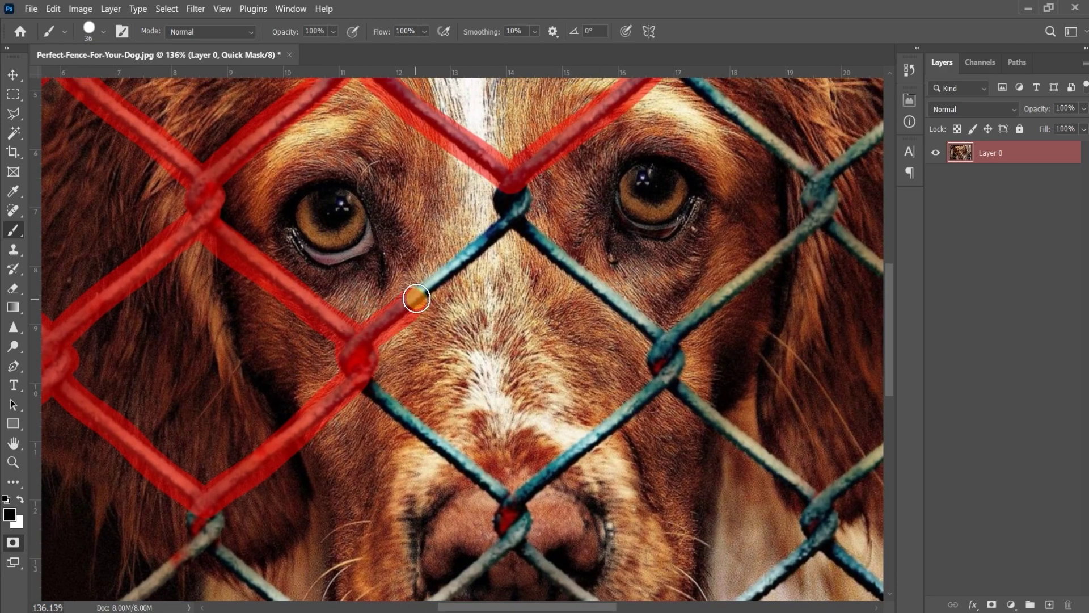
{"action": "left_click_drag", "start_coordinate": [414, 292], "coordinate": [557, 254]}
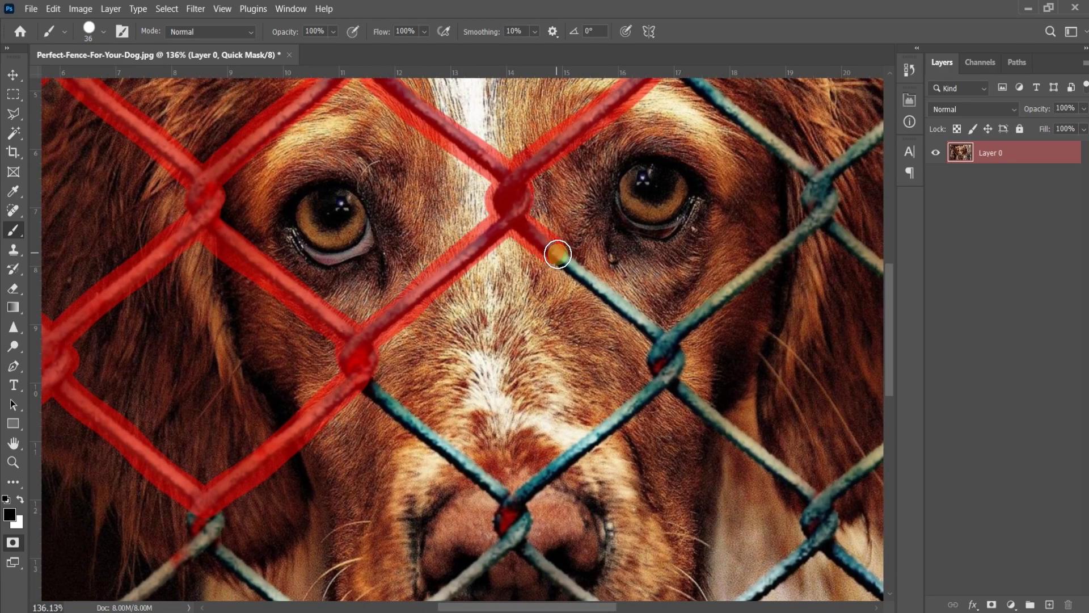
Step: Paint the mask over the wires across the dog's right-hand eye and ear and up into the photo's upper-right corner
{"action": "left_click_drag", "start_coordinate": [760, 131], "coordinate": [678, 79]}
{"action": "left_click_drag", "start_coordinate": [809, 170], "coordinate": [530, 317]}
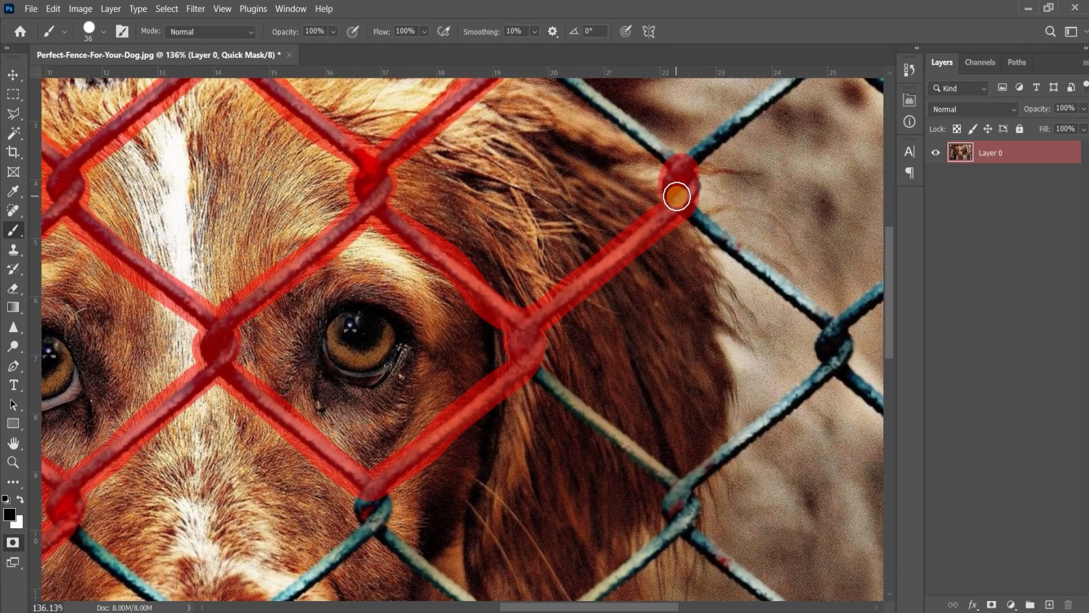
{"action": "left_click_drag", "start_coordinate": [676, 196], "coordinate": [564, 315]}
{"action": "left_click_drag", "start_coordinate": [546, 261], "coordinate": [425, 170]}
{"action": "left_click_drag", "start_coordinate": [571, 274], "coordinate": [321, 359]}
{"action": "left_click_drag", "start_coordinate": [325, 360], "coordinate": [463, 249]}
{"action": "left_click_drag", "start_coordinate": [476, 193], "coordinate": [566, 145]}
{"action": "left_click_drag", "start_coordinate": [481, 245], "coordinate": [582, 332]}
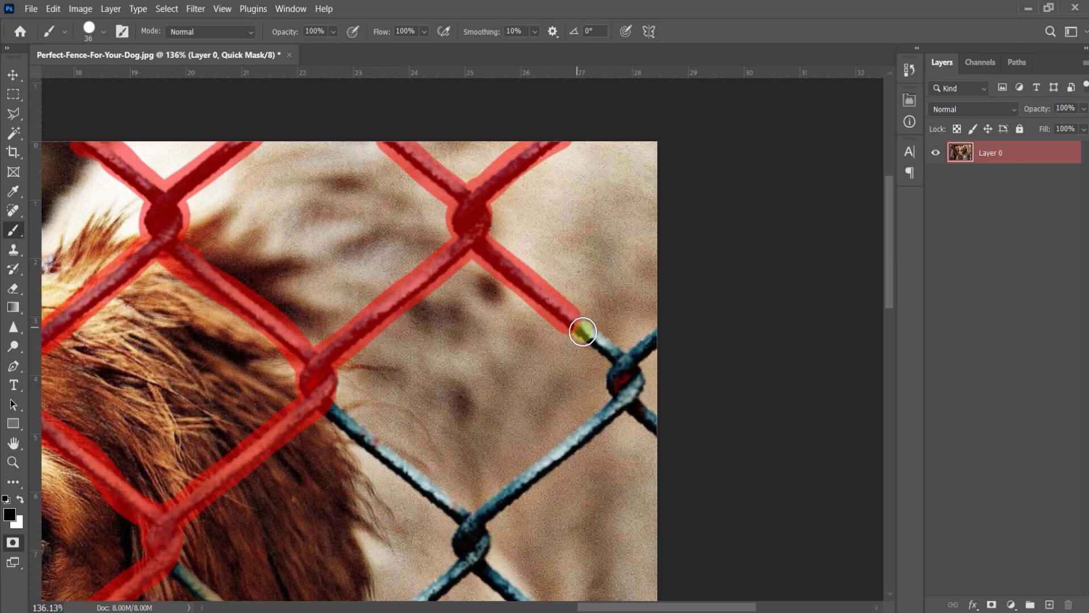
Step: Mask the fence wires along the photo's right edge and below the dog's right-hand ear
{"action": "left_click_drag", "start_coordinate": [623, 397], "coordinate": [466, 526]}
{"action": "left_click_drag", "start_coordinate": [468, 526], "coordinate": [337, 409]}
{"action": "left_click_drag", "start_coordinate": [390, 512], "coordinate": [376, 257]}
{"action": "mouse_move", "coordinate": [462, 287]}
{"action": "left_mouse_down"}
{"action": "mouse_move", "coordinate": [321, 411]}
{"action": "mouse_move", "coordinate": [160, 308]}
{"action": "left_mouse_up"}
{"action": "mouse_move", "coordinate": [464, 303]}
{"action": "left_mouse_down"}
{"action": "mouse_move", "coordinate": [369, 219]}
{"action": "mouse_move", "coordinate": [504, 341]}
{"action": "left_mouse_up"}
{"action": "mouse_move", "coordinate": [542, 319]}
{"action": "left_mouse_down"}
{"action": "mouse_move", "coordinate": [360, 513]}
{"action": "mouse_move", "coordinate": [217, 373]}
{"action": "mouse_move", "coordinate": [51, 533]}
{"action": "left_mouse_up"}
{"action": "scroll", "coordinate": [348, 408], "scroll_direction": "down", "scroll_amount": 3}
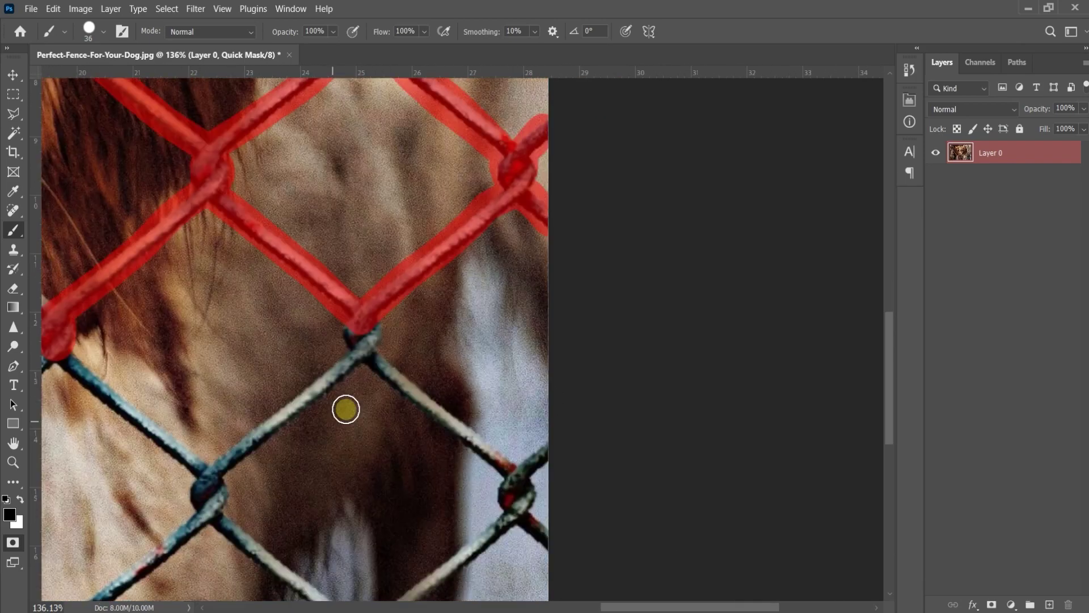
{"action": "left_click_drag", "start_coordinate": [357, 343], "coordinate": [493, 462]}
{"action": "mouse_move", "coordinate": [354, 361]}
{"action": "left_mouse_down"}
{"action": "mouse_move", "coordinate": [169, 442]}
{"action": "mouse_move", "coordinate": [61, 359]}
{"action": "left_mouse_up"}
{"action": "left_click_drag", "start_coordinate": [54, 307], "coordinate": [626, 372]}
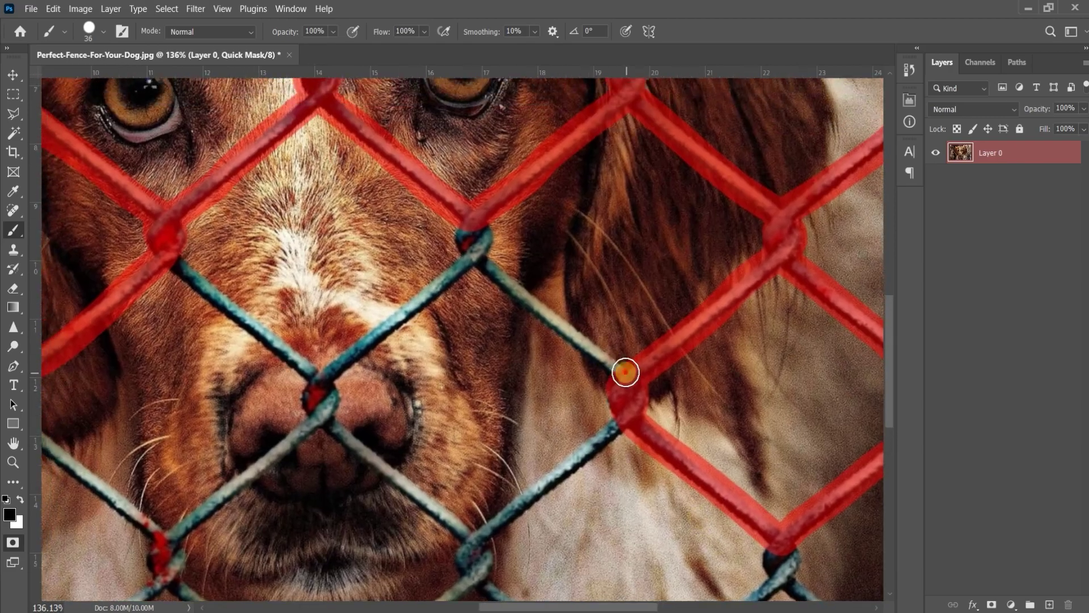
Step: Mask the remaining fence wires across the dog's nose and the lower part of the photo, reducing the brush to 34 px
{"action": "mouse_move", "coordinate": [485, 234]}
{"action": "left_mouse_down"}
{"action": "mouse_move", "coordinate": [262, 340]}
{"action": "mouse_move", "coordinate": [171, 260]}
{"action": "left_mouse_up"}
{"action": "scroll", "coordinate": [437, 292], "scroll_direction": "up", "scroll_amount": 3}
{"action": "mouse_move", "coordinate": [315, 396]}
{"action": "left_mouse_down"}
{"action": "mouse_move", "coordinate": [437, 291]}
{"action": "mouse_move", "coordinate": [386, 357]}
{"action": "mouse_move", "coordinate": [235, 476]}
{"action": "left_mouse_up"}
{"action": "key", "text": "bracketleft"}
{"action": "mouse_move", "coordinate": [223, 456]}
{"action": "left_mouse_down"}
{"action": "mouse_move", "coordinate": [367, 428]}
{"action": "mouse_move", "coordinate": [121, 319]}
{"action": "mouse_move", "coordinate": [595, 390]}
{"action": "mouse_move", "coordinate": [380, 248]}
{"action": "mouse_move", "coordinate": [164, 465]}
{"action": "mouse_move", "coordinate": [142, 240]}
{"action": "left_mouse_up"}
{"action": "mouse_move", "coordinate": [144, 238]}
{"action": "left_mouse_down"}
{"action": "mouse_move", "coordinate": [348, 377]}
{"action": "mouse_move", "coordinate": [369, 457]}
{"action": "mouse_move", "coordinate": [543, 244]}
{"action": "mouse_move", "coordinate": [789, 401]}
{"action": "mouse_move", "coordinate": [785, 419]}
{"action": "left_mouse_up"}
{"action": "left_click_drag", "start_coordinate": [786, 418], "coordinate": [400, 414]}
{"action": "left_click_drag", "start_coordinate": [400, 420], "coordinate": [476, 503]}
{"action": "mouse_move", "coordinate": [307, 497]}
{"action": "left_mouse_down"}
{"action": "mouse_move", "coordinate": [569, 248]}
{"action": "mouse_move", "coordinate": [592, 195]}
{"action": "left_mouse_up"}
{"action": "left_click_drag", "start_coordinate": [664, 267], "coordinate": [314, 305]}
{"action": "mouse_move", "coordinate": [253, 266]}
{"action": "left_mouse_down"}
{"action": "mouse_move", "coordinate": [453, 462]}
{"action": "mouse_move", "coordinate": [369, 543]}
{"action": "left_mouse_up"}
{"action": "left_click_drag", "start_coordinate": [458, 484], "coordinate": [539, 550]}
{"action": "mouse_move", "coordinate": [457, 417]}
{"action": "left_mouse_down"}
{"action": "mouse_move", "coordinate": [282, 522]}
{"action": "mouse_move", "coordinate": [464, 321]}
{"action": "mouse_move", "coordinate": [298, 185]}
{"action": "left_mouse_up"}
{"action": "mouse_move", "coordinate": [391, 234]}
{"action": "left_mouse_down"}
{"action": "mouse_move", "coordinate": [214, 314]}
{"action": "mouse_move", "coordinate": [105, 427]}
{"action": "left_mouse_up"}
{"action": "left_click_drag", "start_coordinate": [202, 523], "coordinate": [378, 370]}
{"action": "mouse_move", "coordinate": [423, 444]}
{"action": "left_mouse_down"}
{"action": "mouse_move", "coordinate": [136, 134]}
{"action": "mouse_move", "coordinate": [326, 129]}
{"action": "left_mouse_up"}
{"action": "mouse_move", "coordinate": [507, 222]}
{"action": "left_mouse_down"}
{"action": "mouse_move", "coordinate": [469, 285]}
{"action": "mouse_move", "coordinate": [112, 268]}
{"action": "left_mouse_up"}
{"action": "mouse_move", "coordinate": [535, 269]}
{"action": "left_mouse_down"}
{"action": "mouse_move", "coordinate": [335, 274]}
{"action": "mouse_move", "coordinate": [559, 382]}
{"action": "mouse_move", "coordinate": [706, 260]}
{"action": "left_mouse_up"}
{"action": "left_click_drag", "start_coordinate": [401, 446], "coordinate": [468, 332]}
{"action": "mouse_move", "coordinate": [574, 311]}
{"action": "left_mouse_down"}
{"action": "mouse_move", "coordinate": [586, 346]}
{"action": "mouse_move", "coordinate": [482, 411]}
{"action": "left_mouse_up"}
{"action": "left_click_drag", "start_coordinate": [590, 366], "coordinate": [666, 419]}
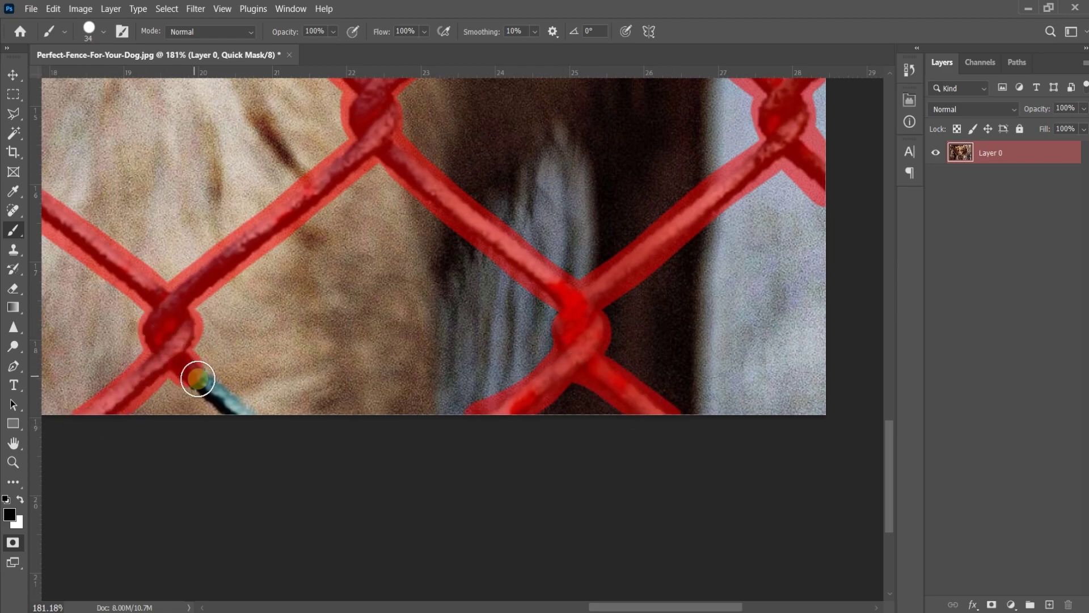
Step: Exit Quick Mask mode, activate the Rectangular Marquee tool and invert the selection to target the fence wires
{"action": "scroll", "coordinate": [259, 437], "scroll_direction": "down", "scroll_amount": 8}
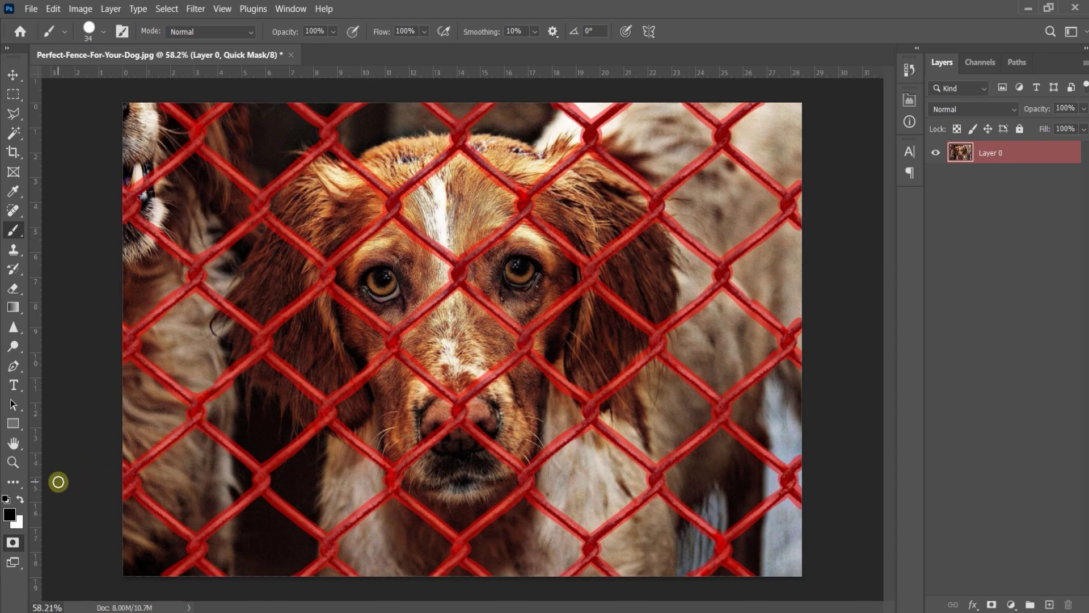
{"action": "left_click", "coordinate": [14, 545]}
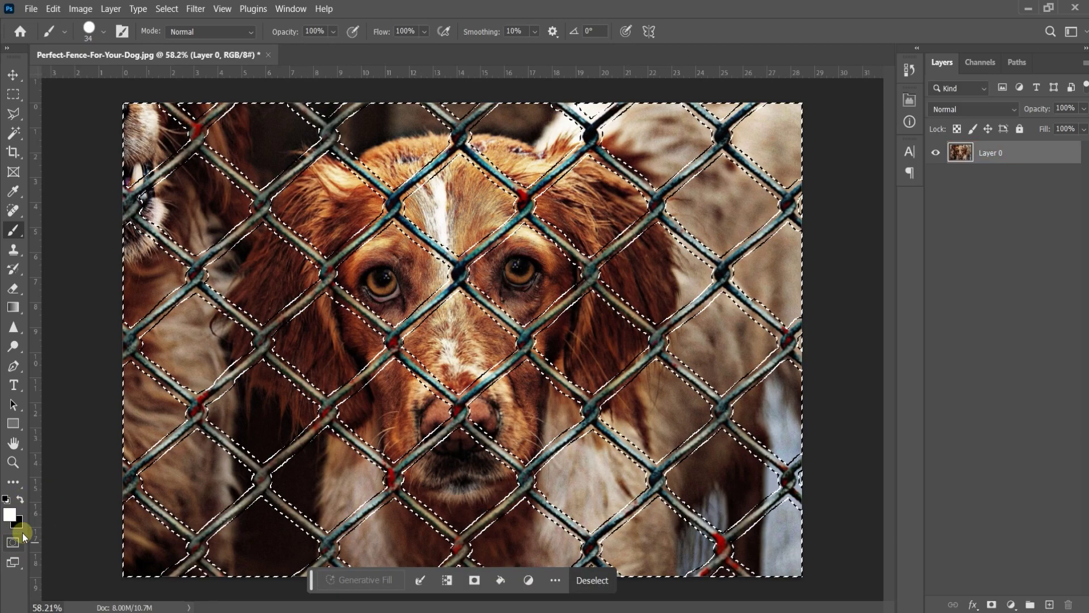
{"action": "key", "text": "m"}
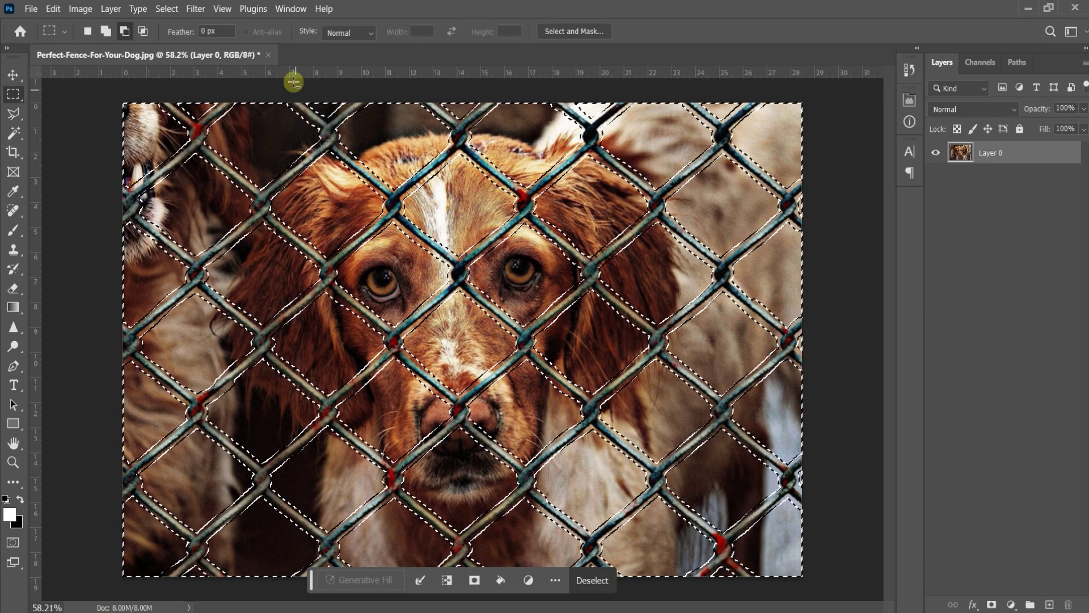
{"action": "left_click", "coordinate": [167, 8]}
{"action": "left_click", "coordinate": [174, 65]}
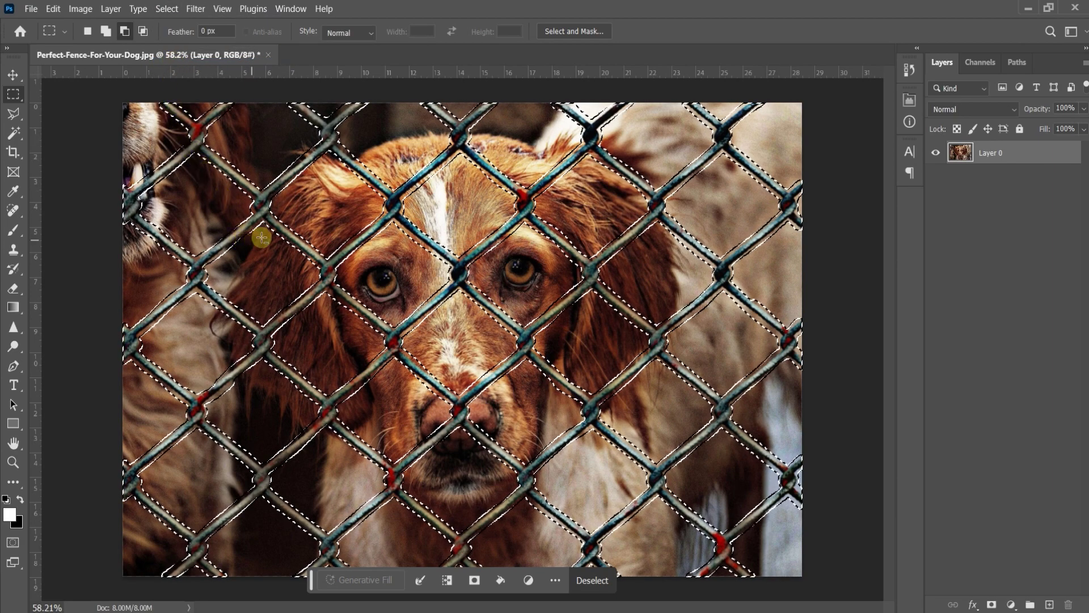
Step: Apply Fill to the selected fence to replace the wires with surrounding image content, and deselect
{"action": "right_click", "coordinate": [308, 201]}
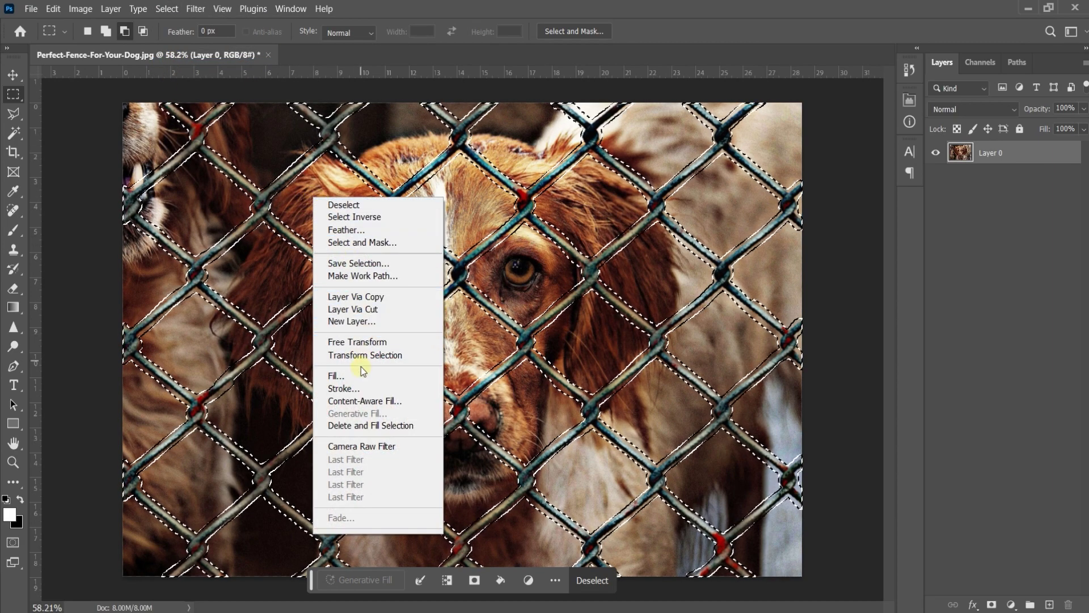
{"action": "left_click", "coordinate": [362, 375]}
{"action": "left_click", "coordinate": [788, 157]}
{"action": "key", "text": "m"}
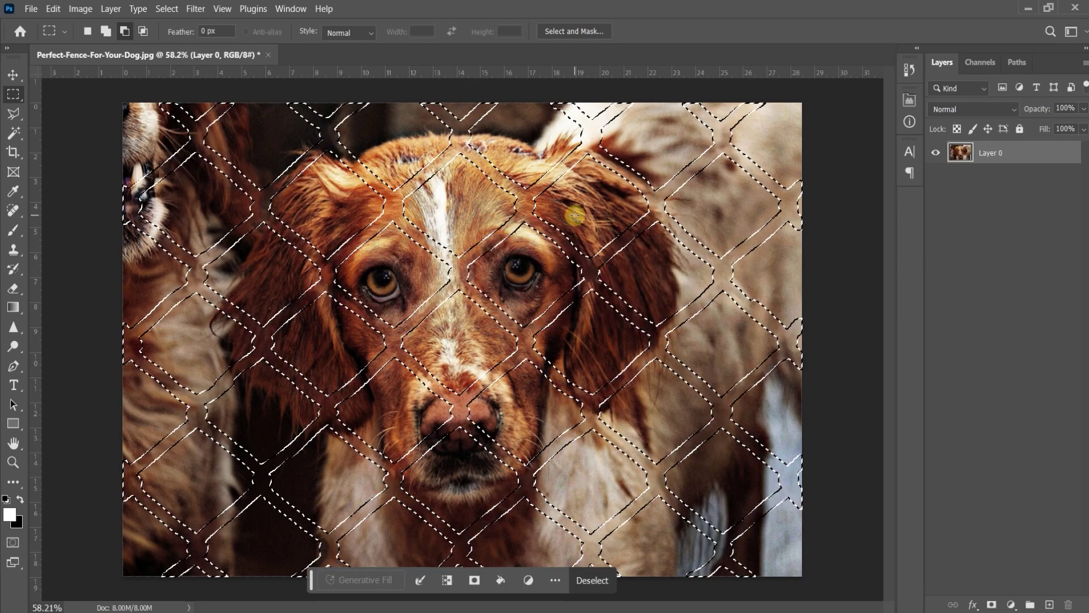
{"action": "left_click", "coordinate": [169, 9]}
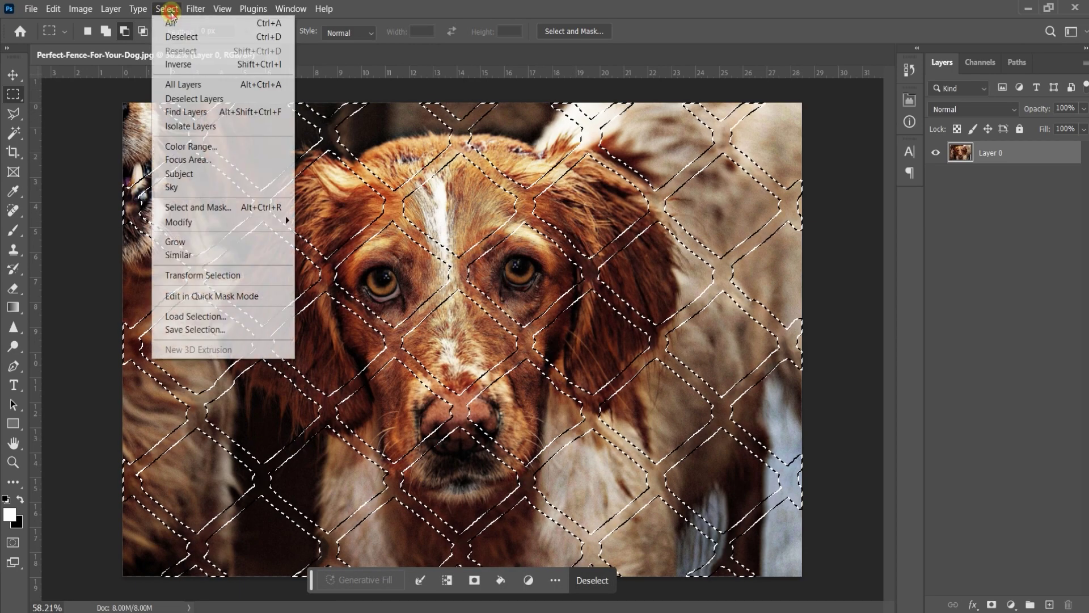
{"action": "left_click", "coordinate": [180, 36]}
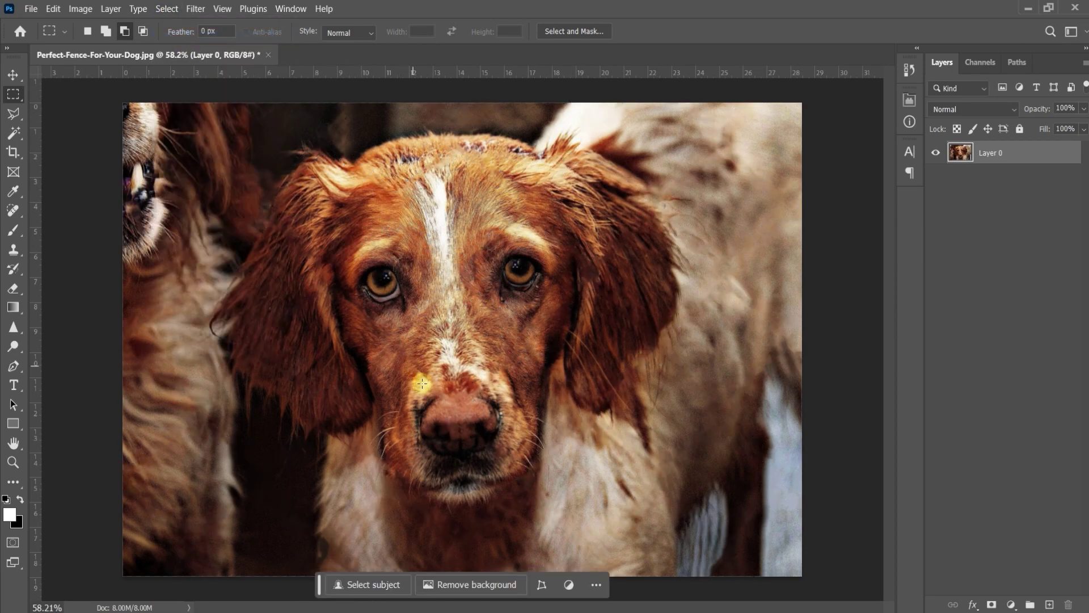